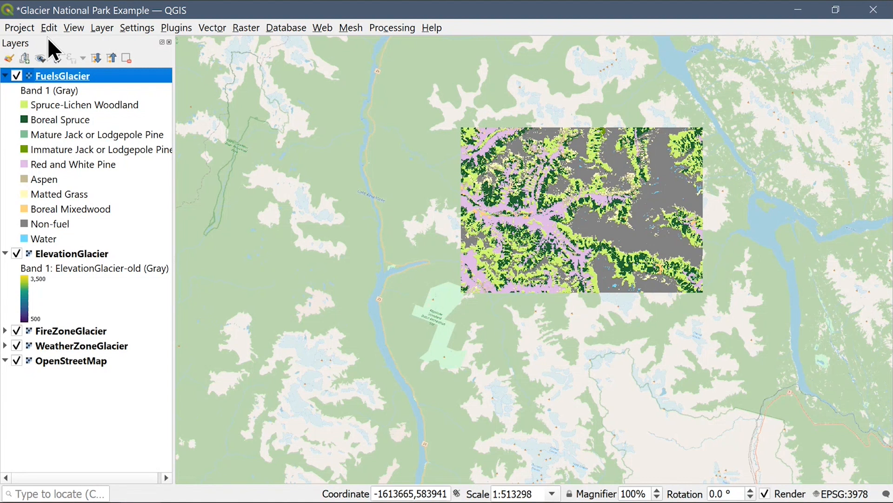
- Hide the FuelsGlacier layer so the elevation raster shows underneath
left_click(14, 76)
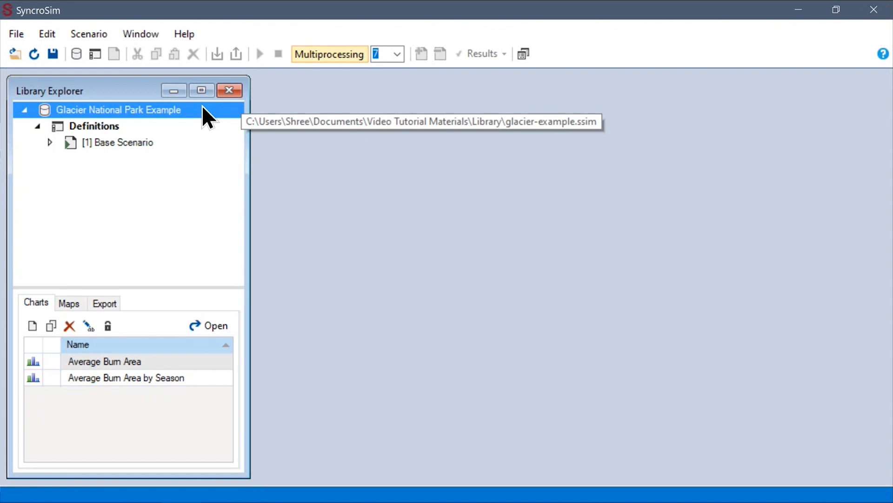
left_click(205, 123)
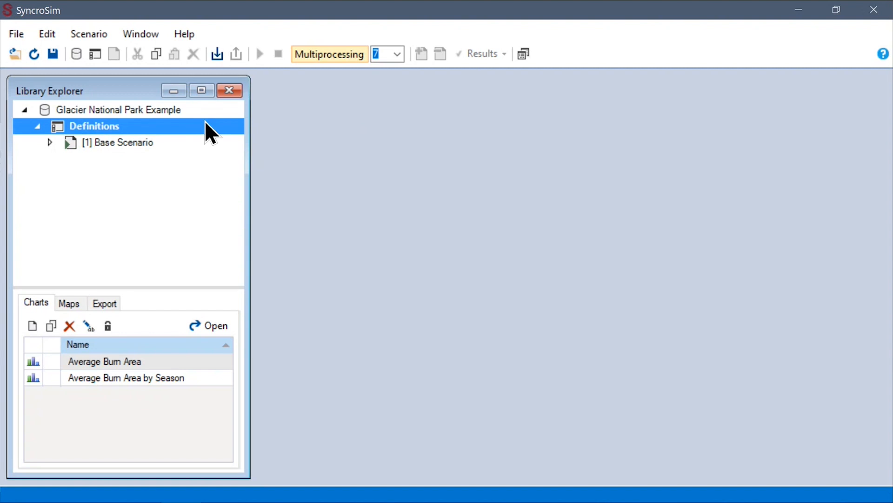
left_click(200, 140)
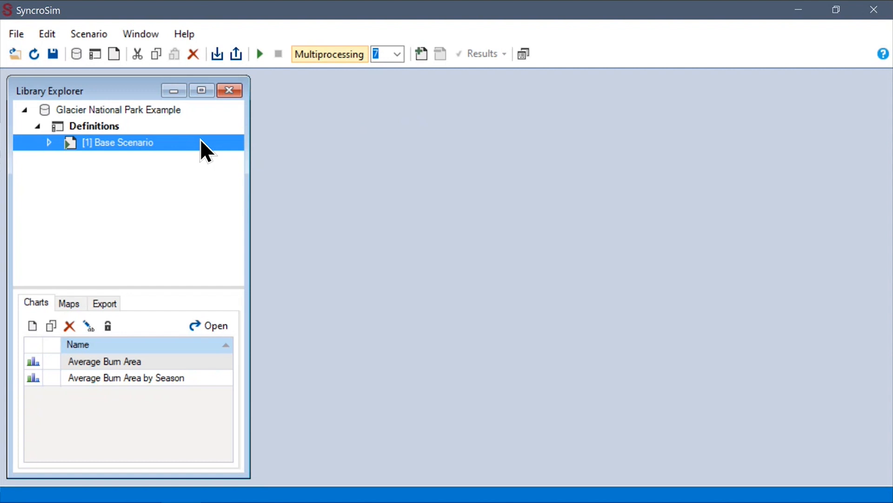
- Show the library's properties tiled beside the Library Explorer tree
double_click(193, 110)
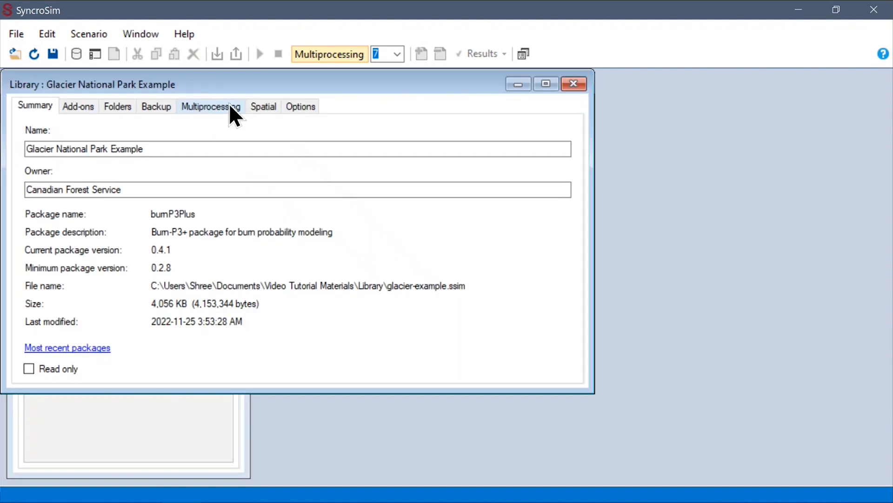
left_click(569, 84)
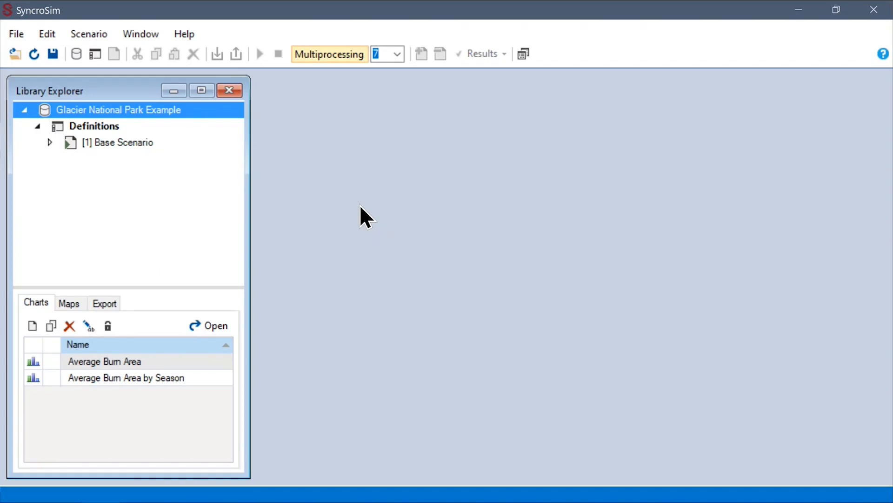
double_click(175, 109)
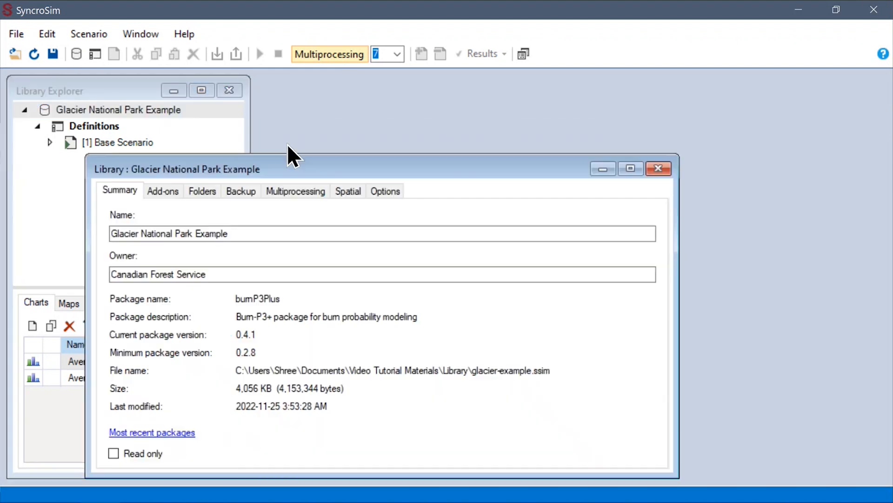
left_click(528, 49)
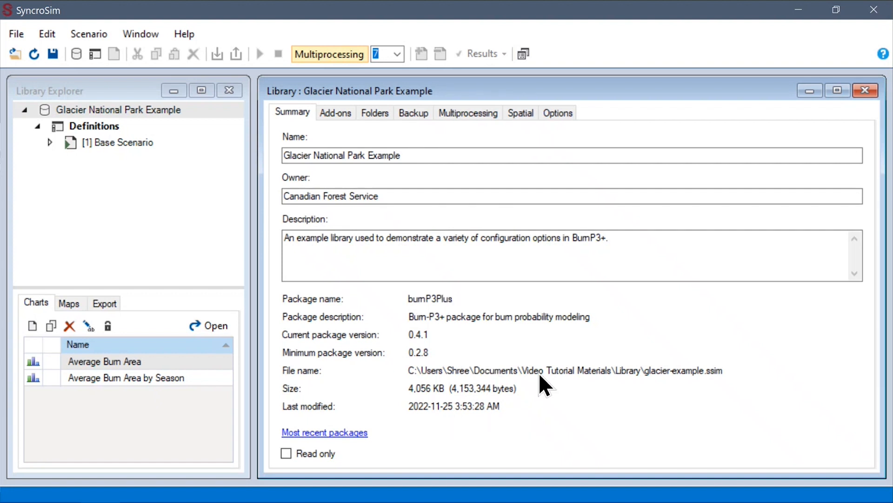
- Show the Add-ons list with Cell2Fire unchecked and the Prometheus add-on enabled
left_click(338, 115)
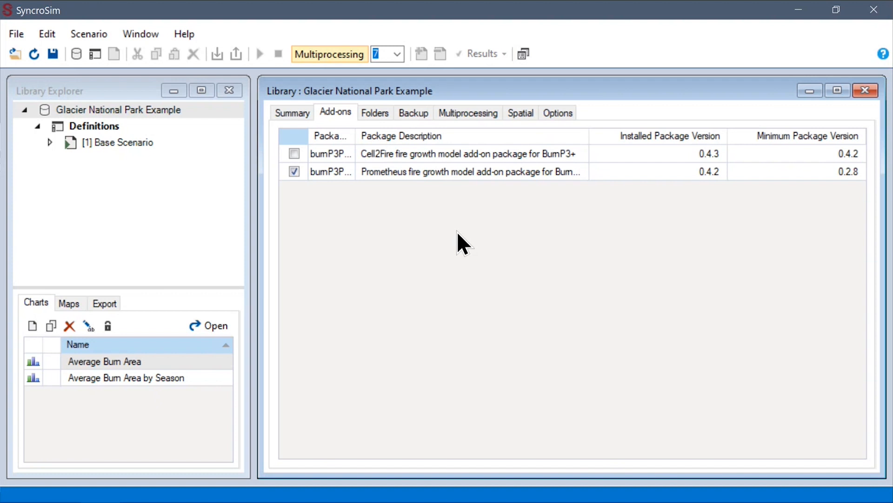
- Close the library properties and show the Definitions project's Fuels table tiled beside the tree
left_click(866, 91)
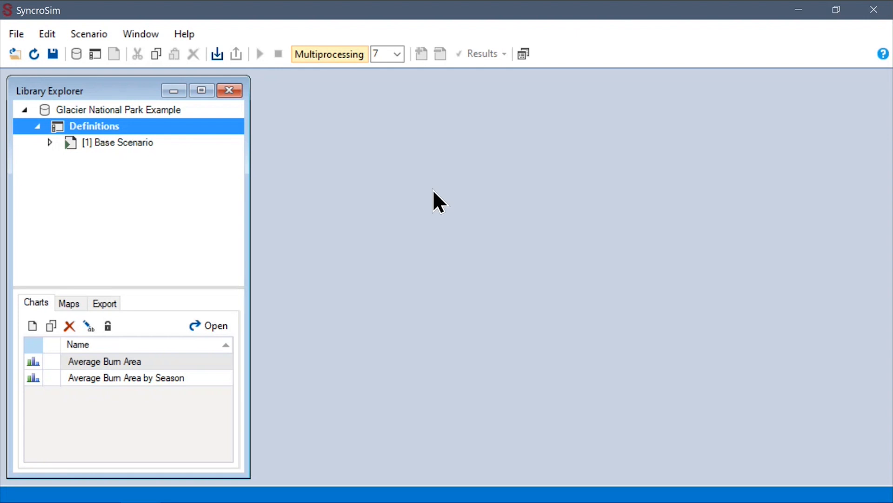
double_click(90, 124)
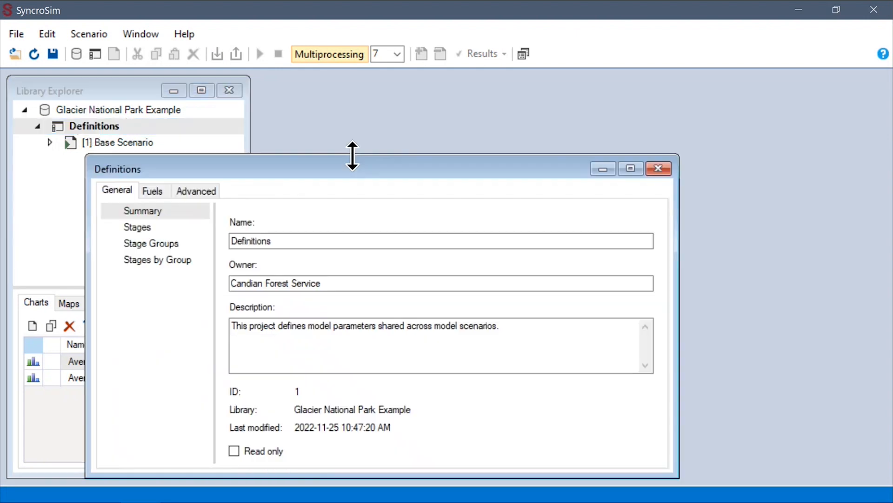
left_click(524, 54)
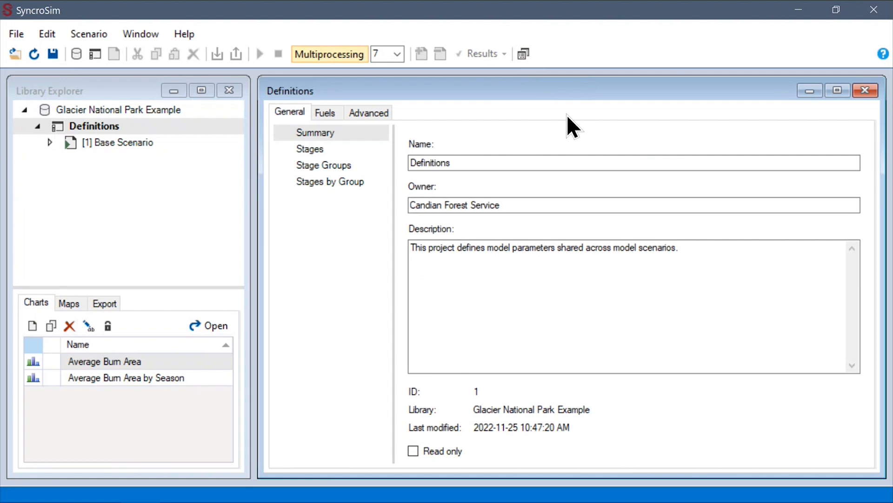
left_click(335, 118)
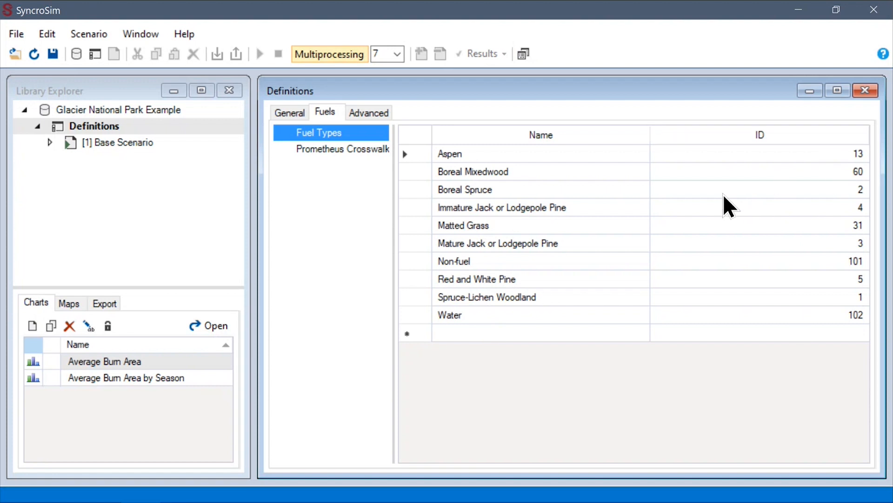
- Show the Prometheus Crosswalk mapping fuel types like Aspen and Boreal Spruce to Prometheus codes
right_click(672, 197)
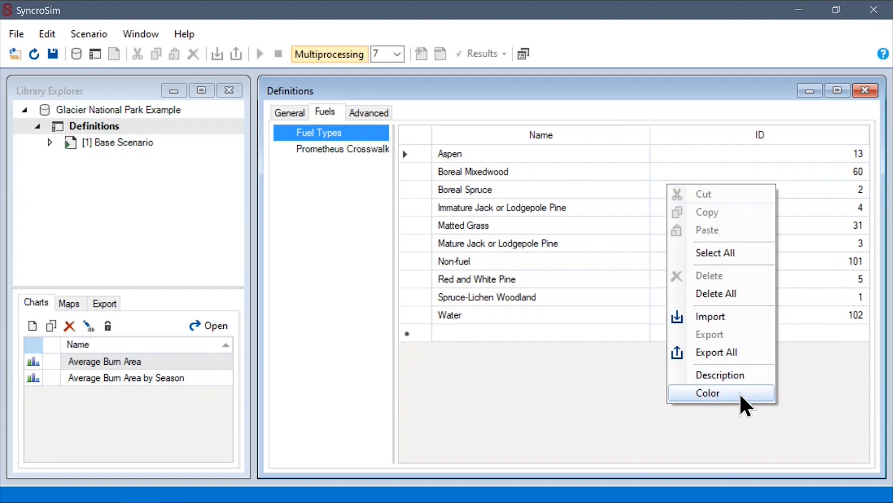
left_click(558, 357)
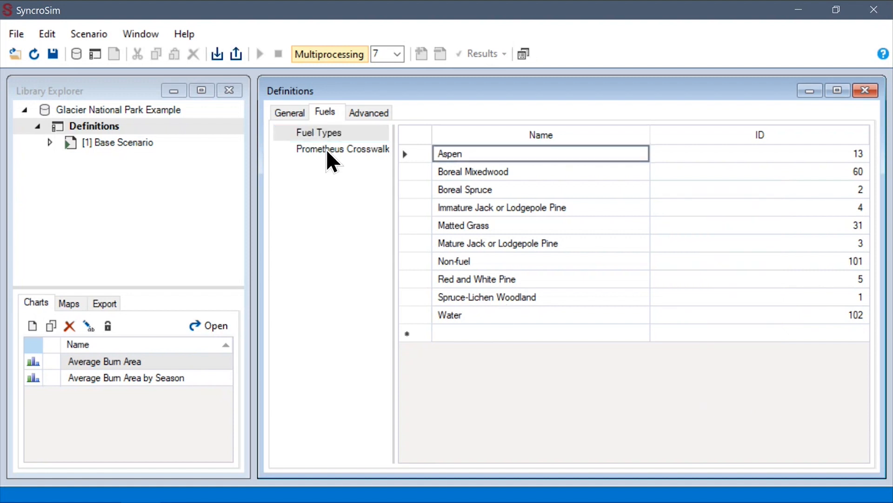
left_click(331, 160)
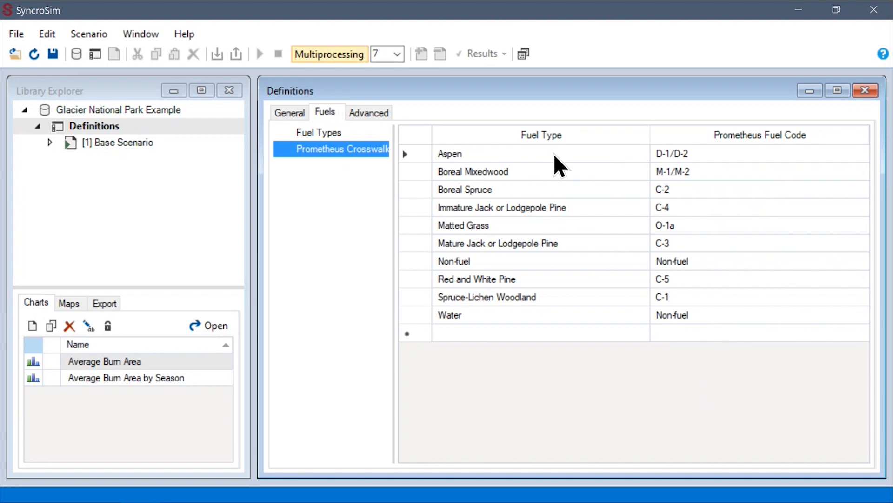
left_click(558, 165)
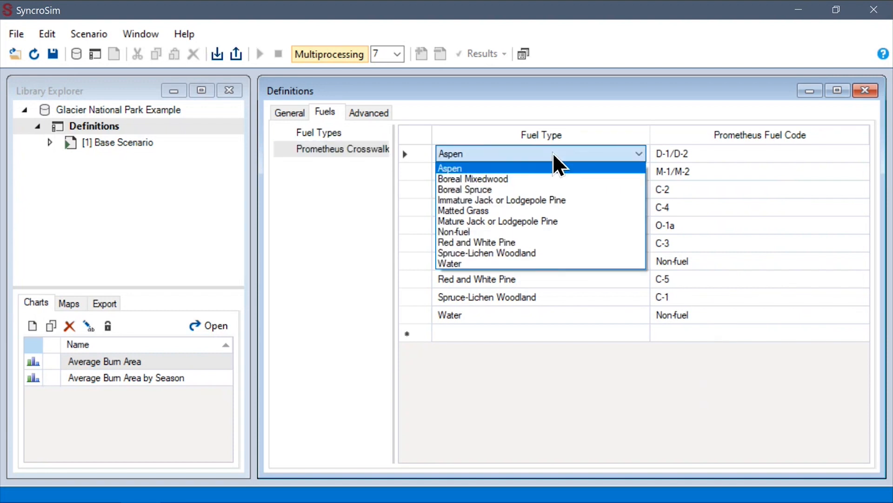
left_click(555, 158)
left_click(698, 156)
left_click(700, 156)
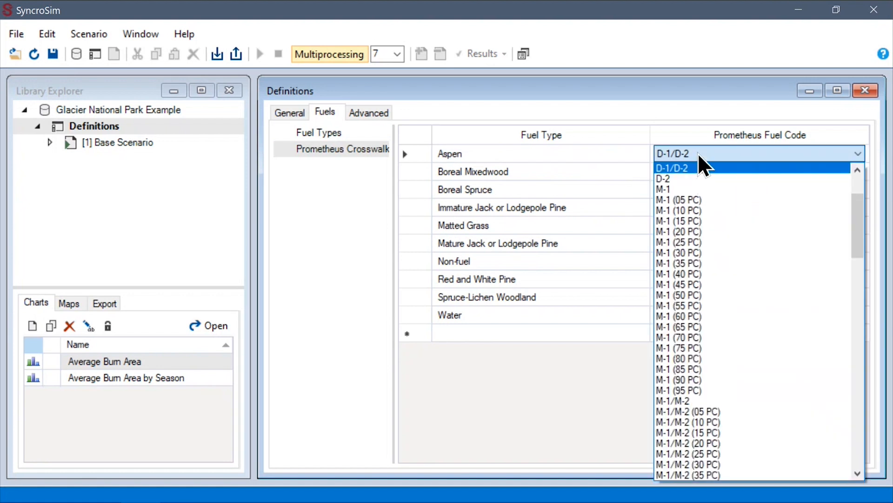
left_click(700, 167)
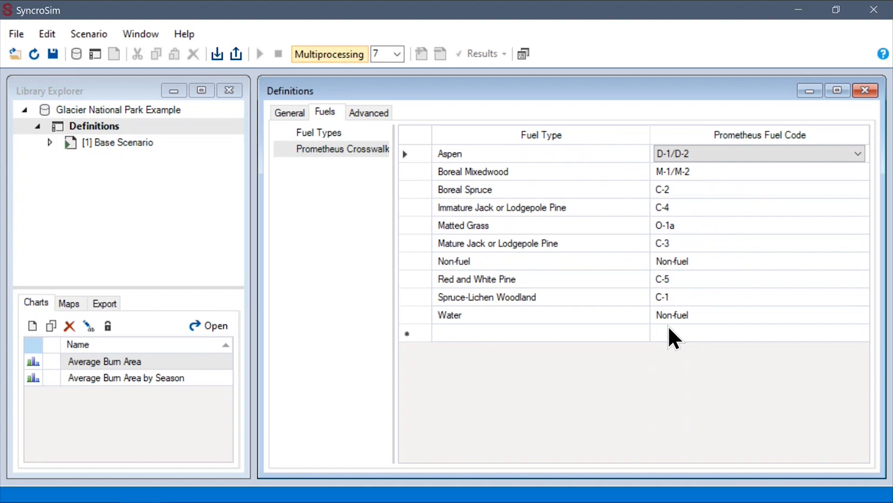
left_click(506, 386)
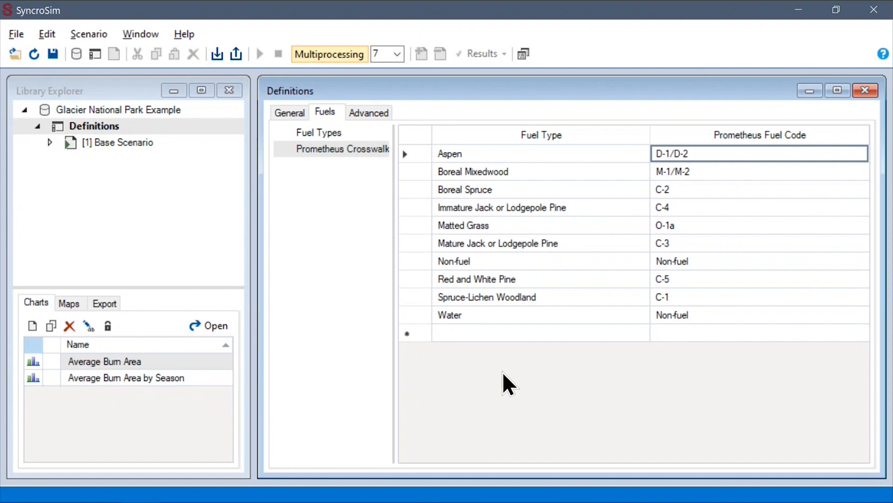
left_click(385, 115)
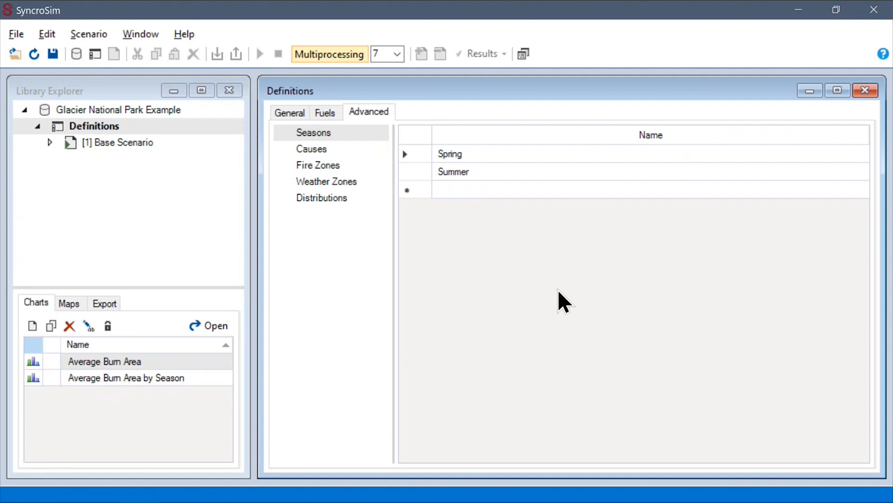
- Review the Causes, Fire Zones and Weather Zones lists, then check the fire-zone map in QGIS
left_click(351, 151)
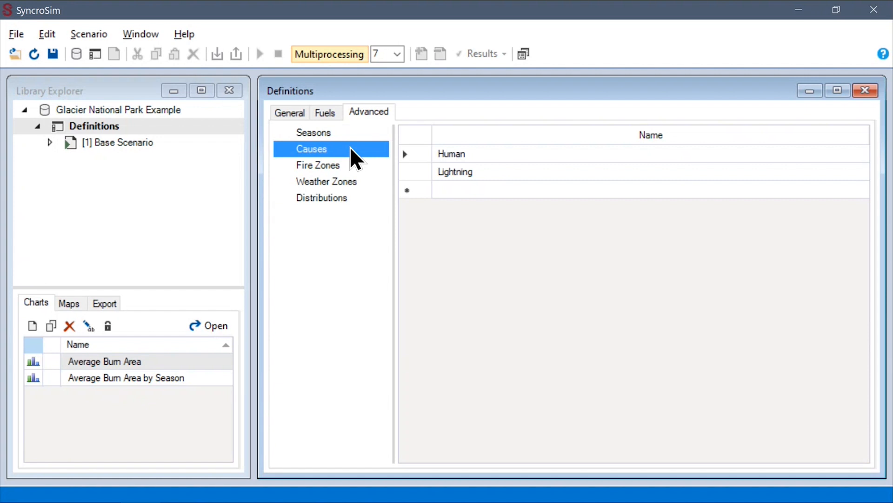
left_click(350, 168)
left_click(359, 183)
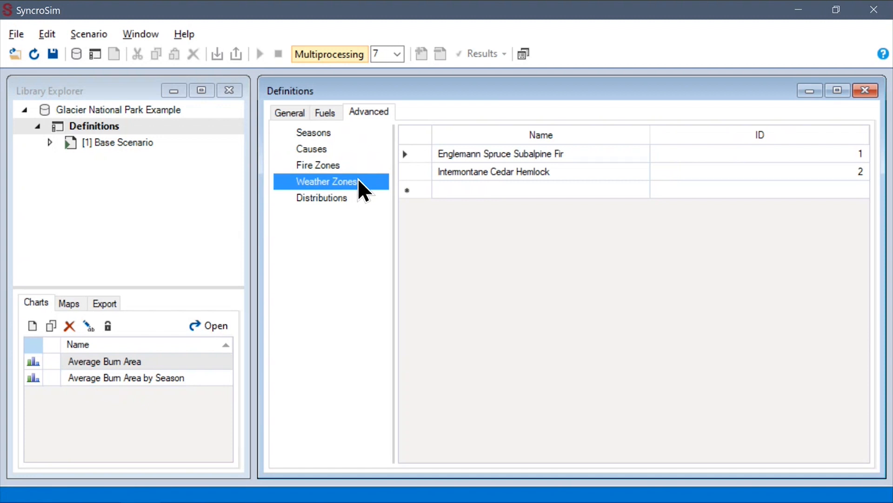
key("alt+Tab")
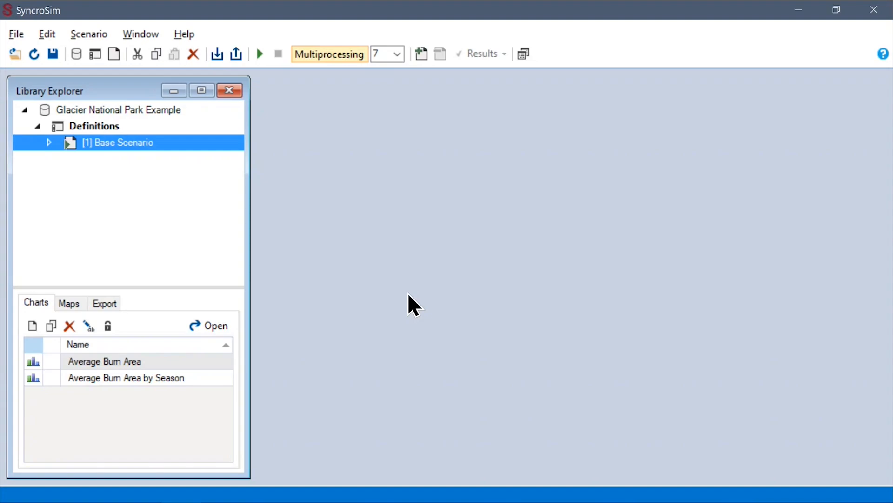
- Show the Base Scenario's pipeline stages tiled beside the tree, inspecting the Grow Fires with Prometheus row
double_click(142, 143)
left_click(525, 54)
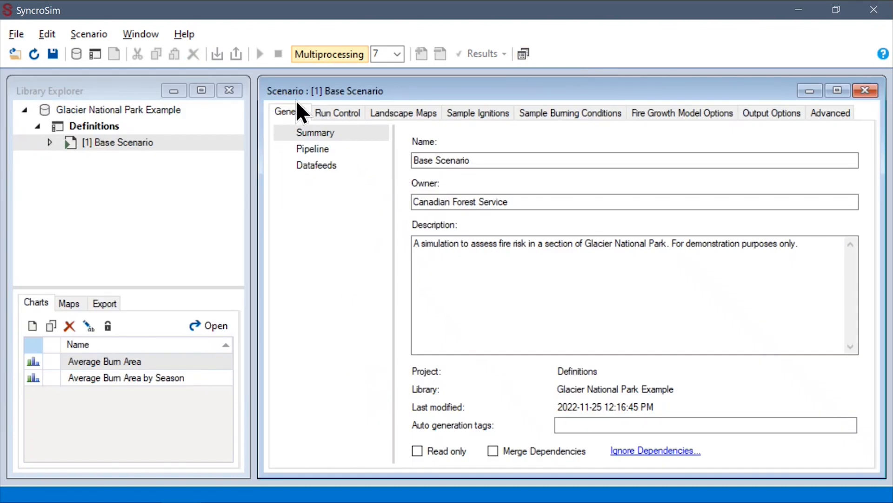
left_click(321, 149)
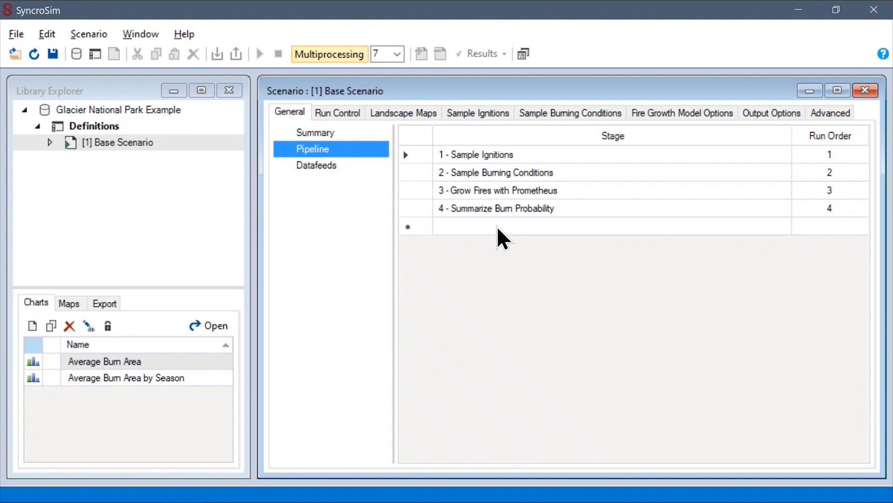
left_click(488, 191)
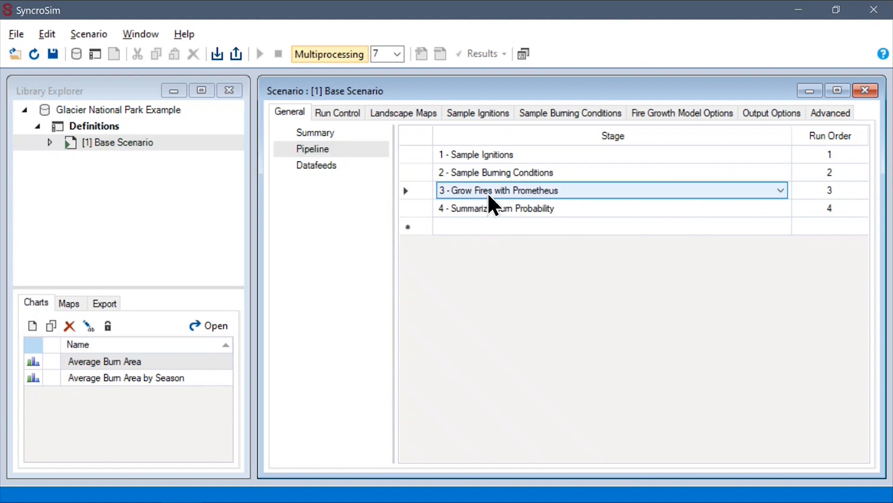
left_click(488, 190)
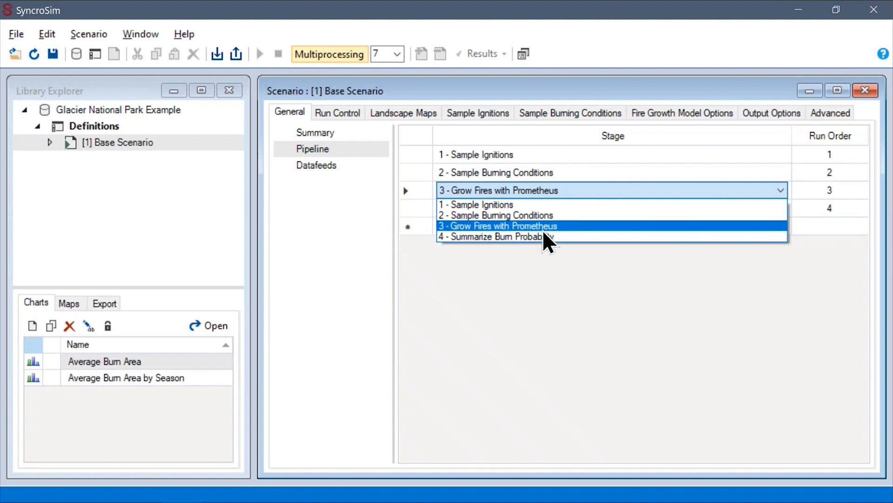
- Leave pipeline stage 3 unchanged as Grow Fires with Prometheus
left_click(632, 281)
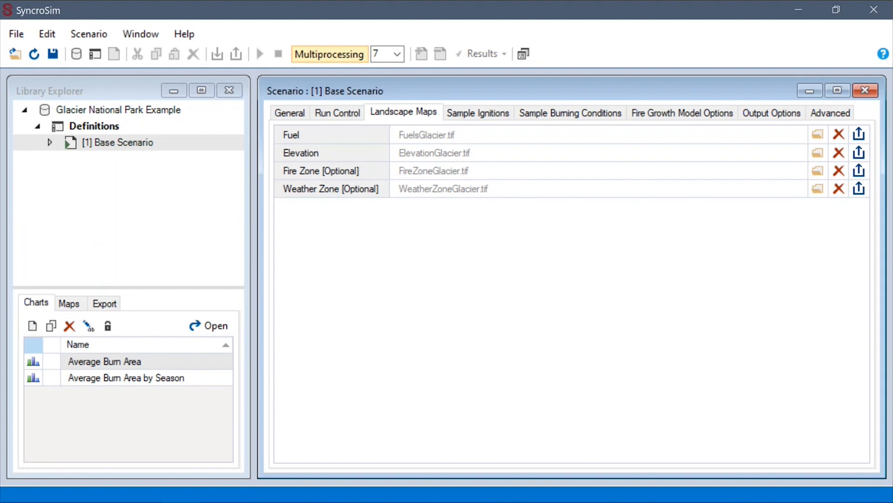
- Show Sample Ignitions with Ignition Count Distribution and SD columns, keeping Gamma with SD 0.5
left_click(471, 112)
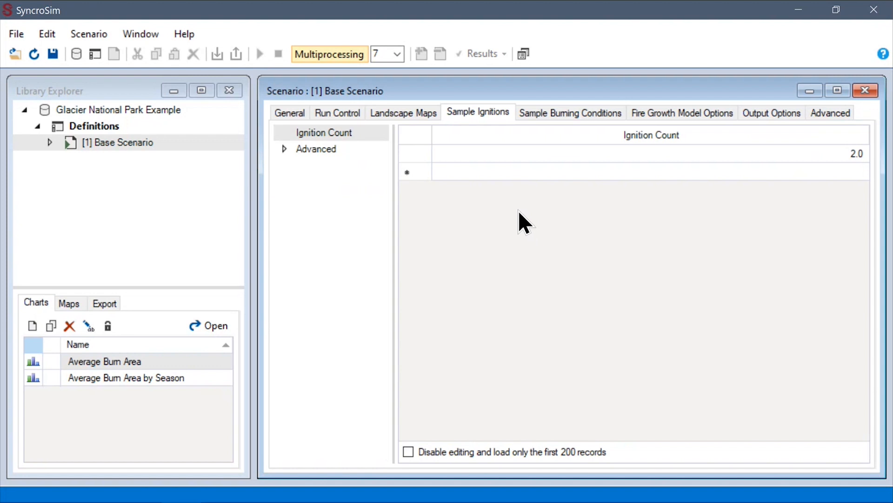
right_click(495, 203)
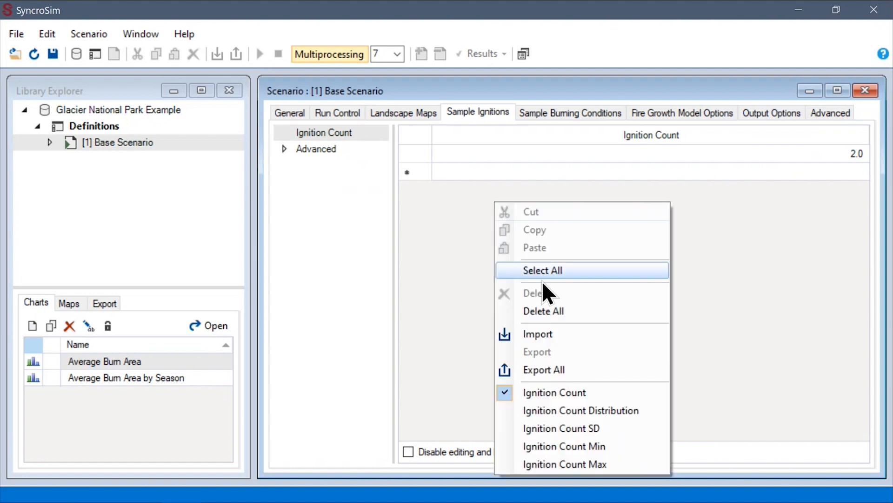
left_click(599, 409)
right_click(509, 225)
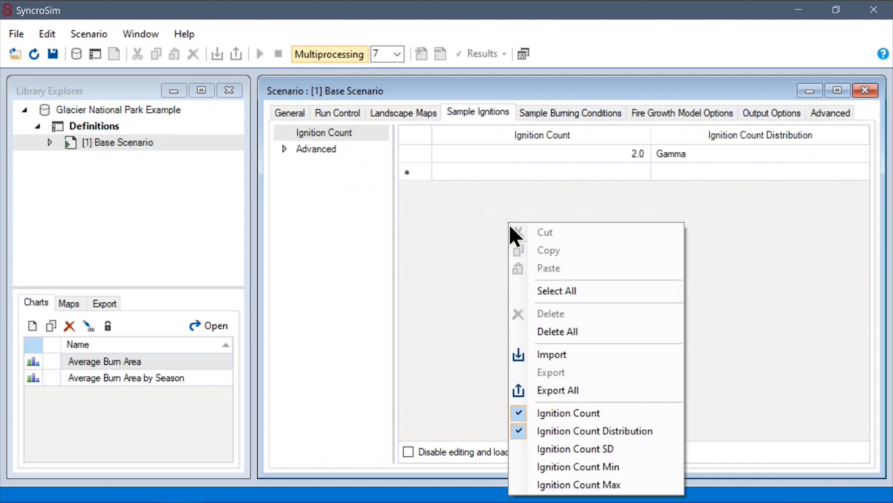
left_click(623, 449)
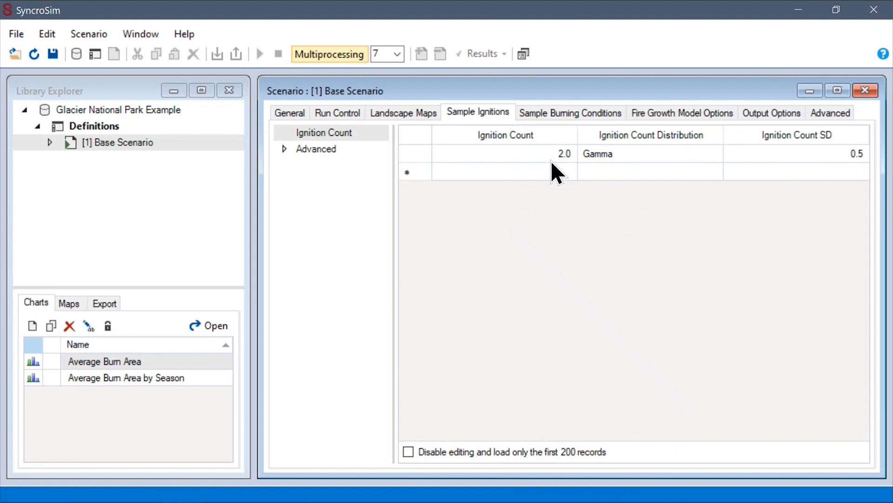
left_click(623, 152)
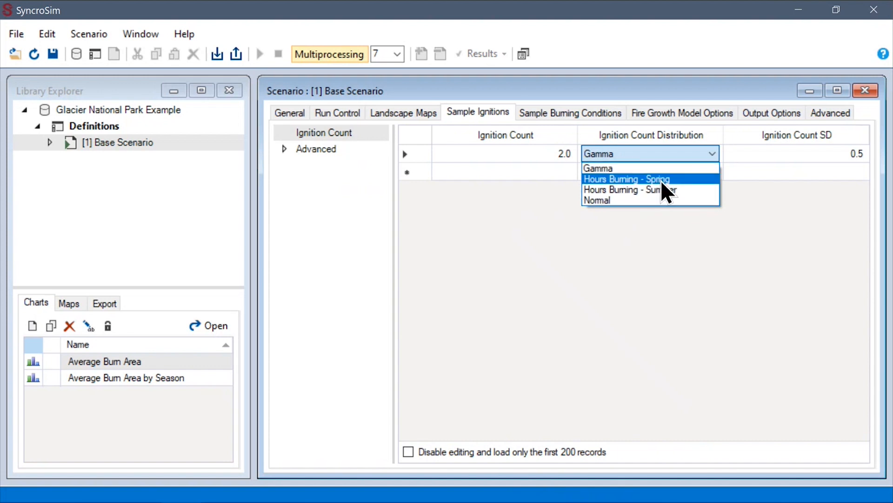
left_click(511, 187)
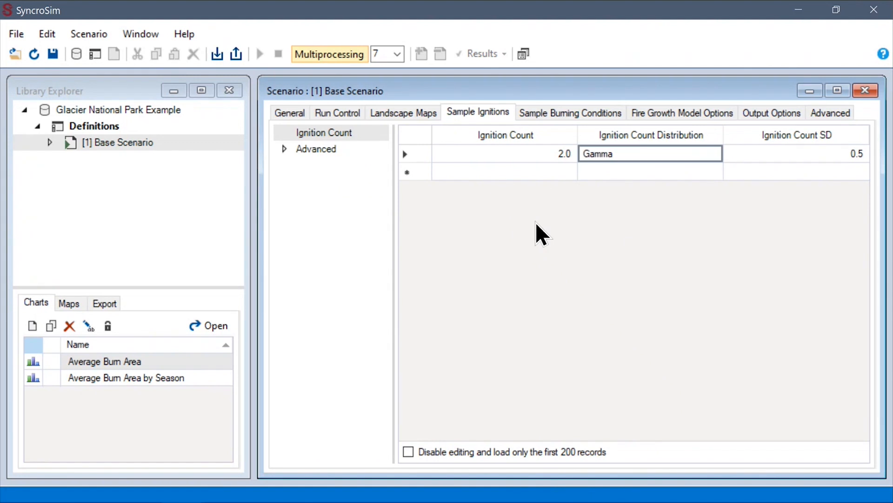
- Show the Spread Event Days table for the two fire zones, leaving the Season column hidden
left_click(560, 116)
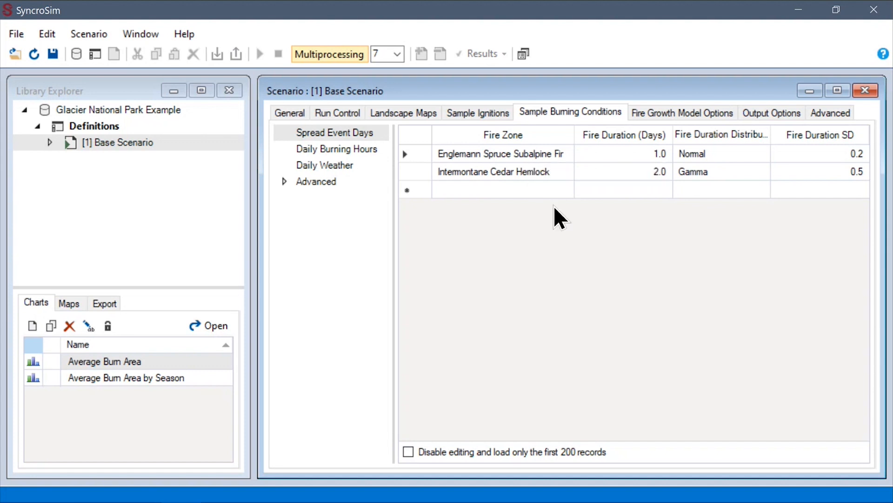
right_click(548, 222)
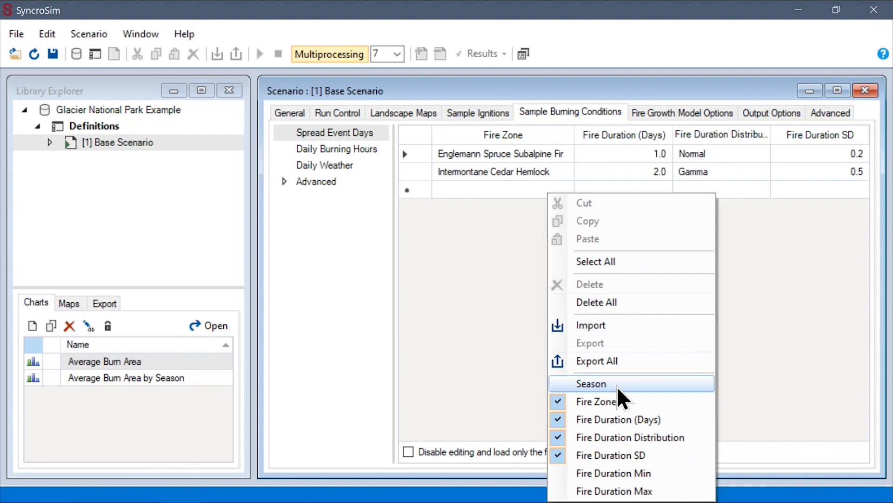
left_click(512, 298)
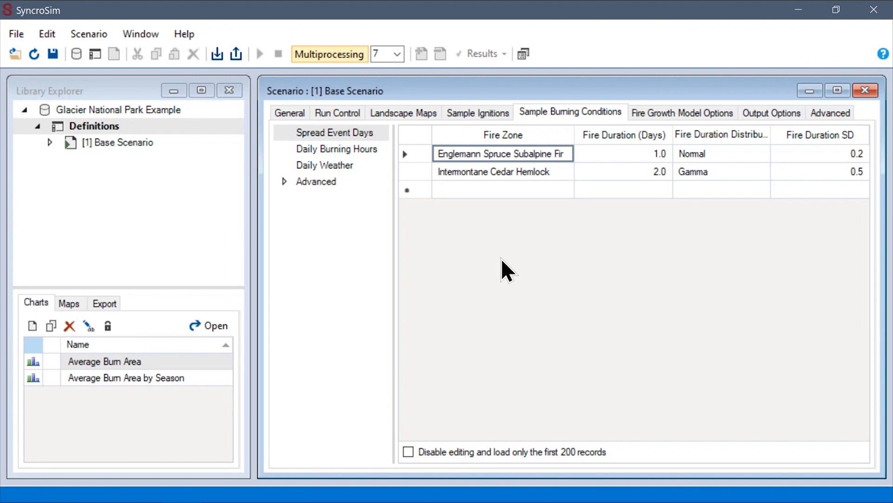
double_click(105, 126)
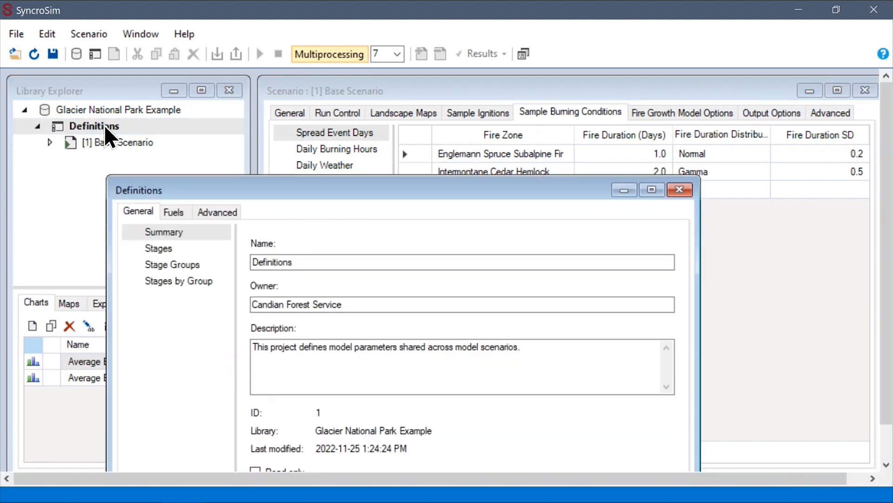
mouse_move(240, 191)
left_mouse_down()
mouse_move(363, 136)
mouse_move(403, 84)
left_mouse_up()
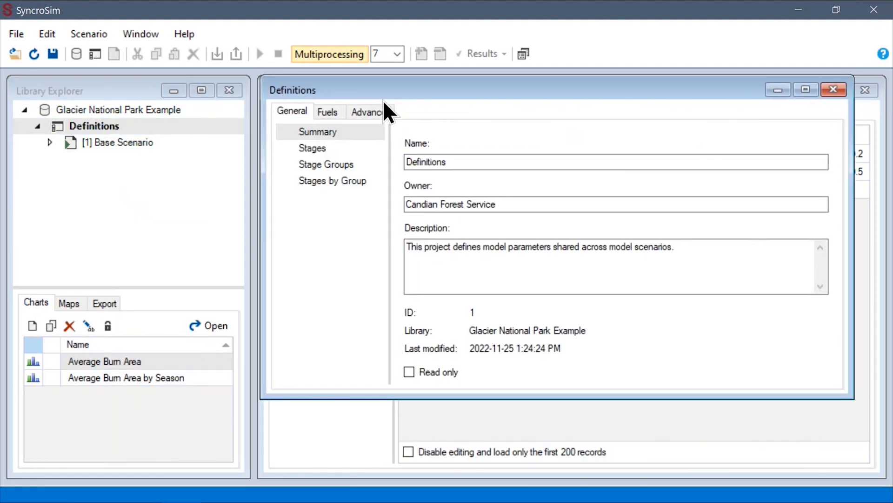
left_click(377, 111)
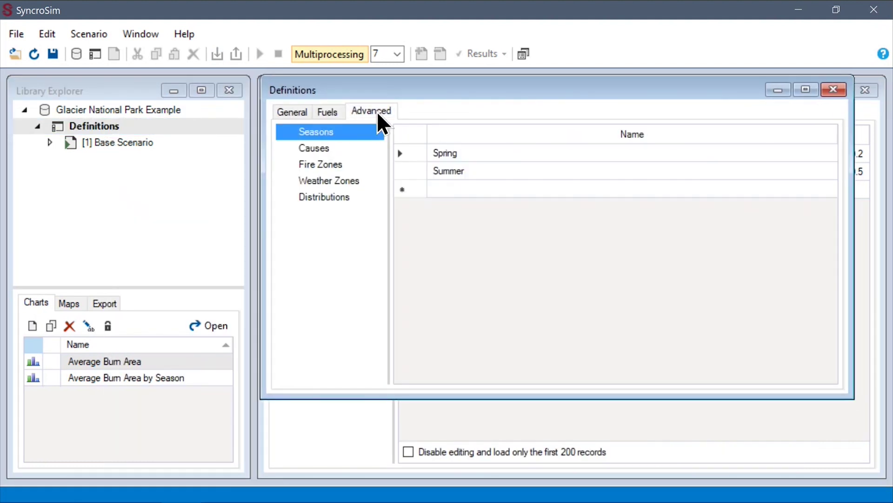
left_click(331, 197)
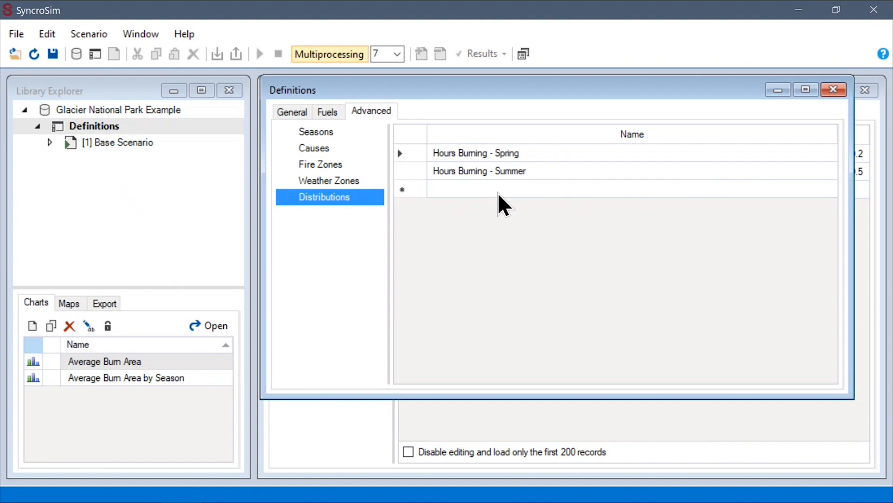
left_click(835, 90)
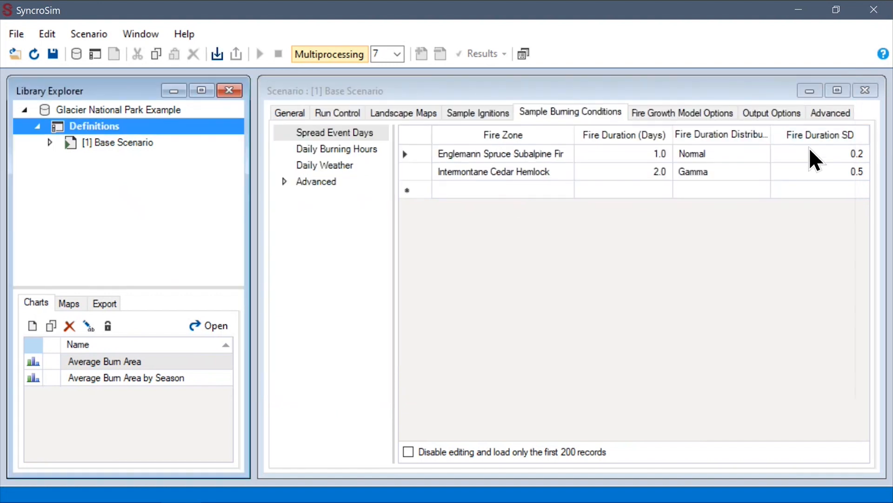
- Show the Summer hours-burning distribution: values 6, 7, 8 with frequencies 4, 2, 1
left_click(836, 114)
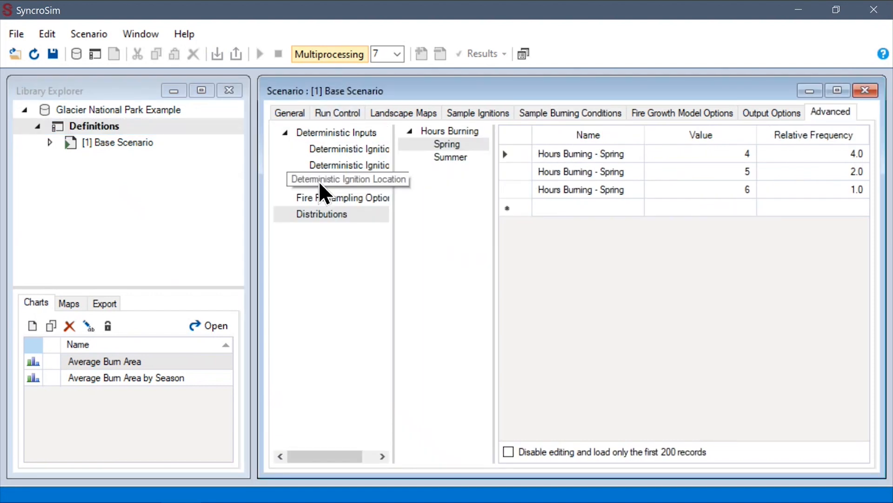
left_click(308, 216)
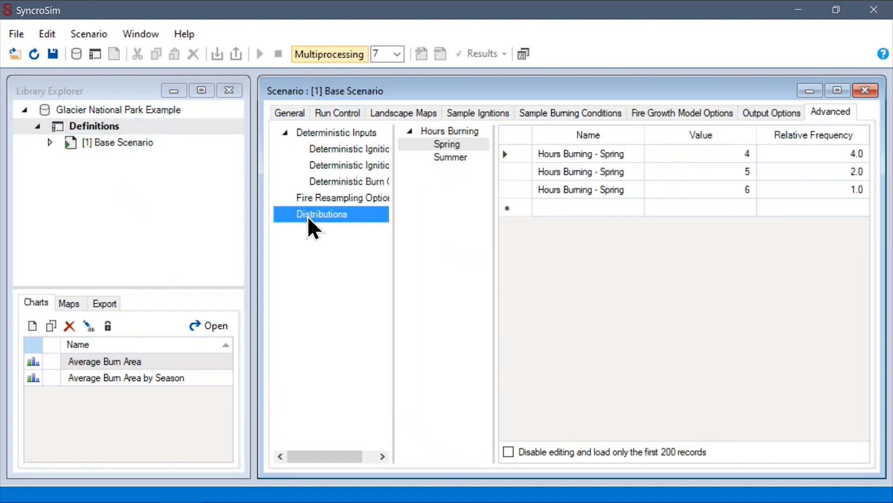
left_click(445, 155)
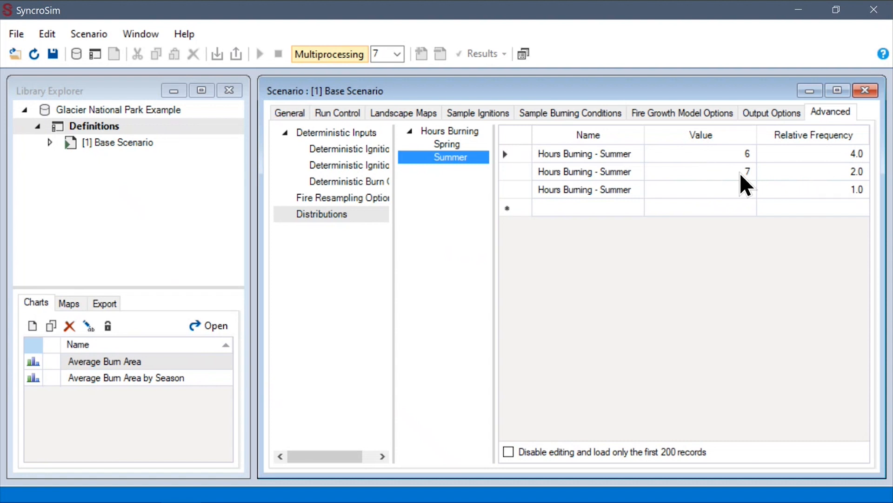
- Keep the Spring season on the Hours Burning - Spring distribution in Daily Burning Hours
left_click(542, 114)
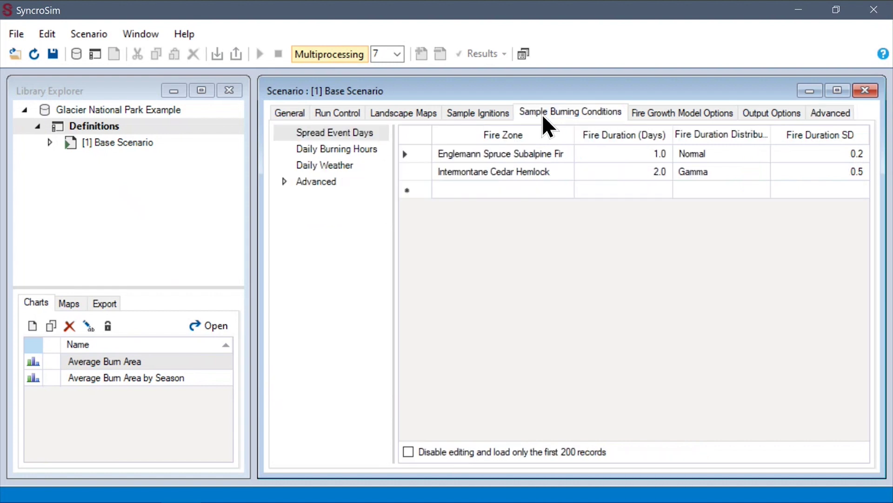
left_click(350, 150)
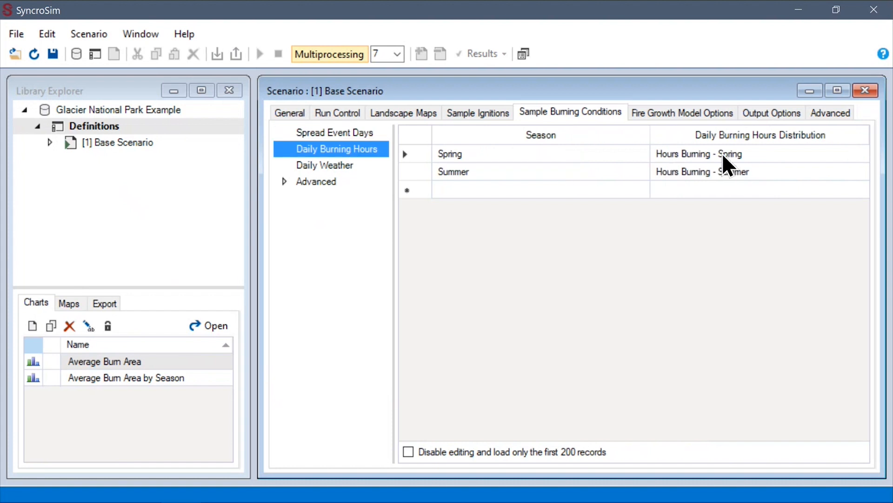
left_click(723, 153)
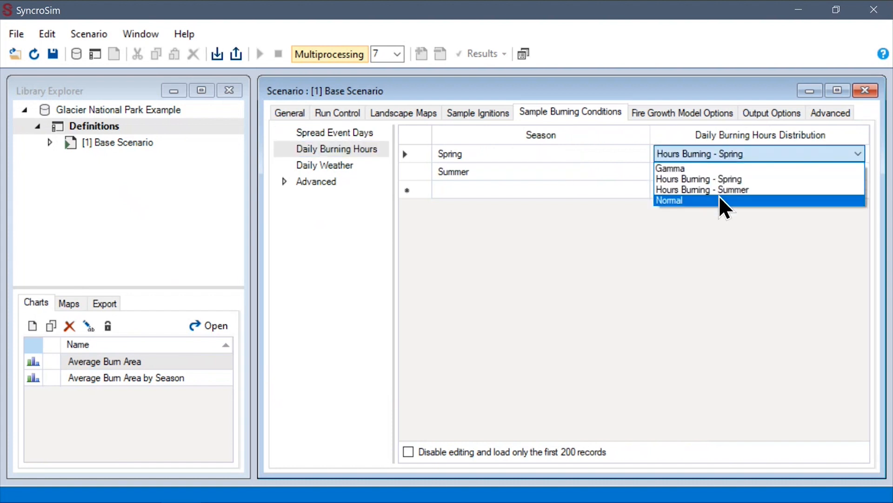
left_click(719, 180)
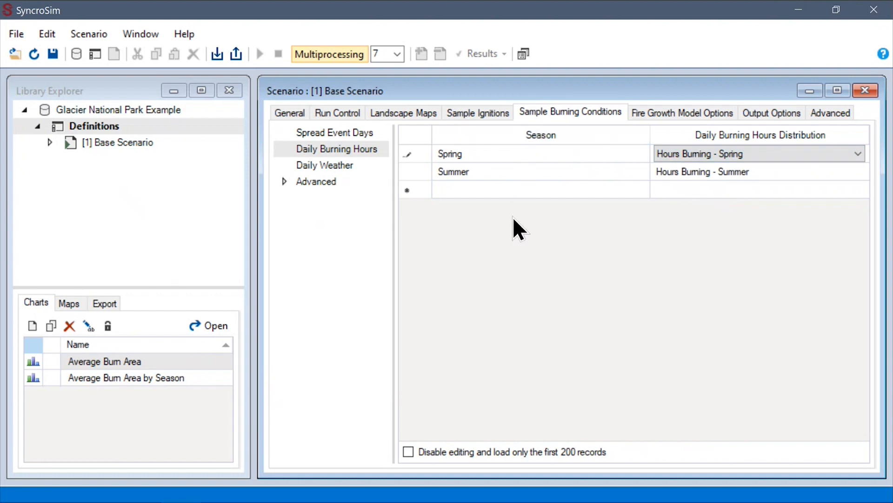
left_click(532, 283)
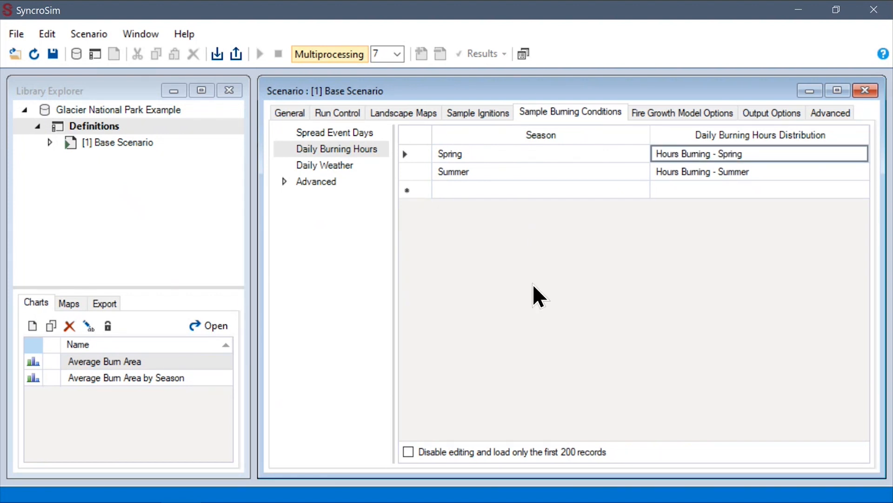
- Review the Ignition Location grids for Human and Lightning causes, keeping the Cause column shown
left_click(476, 111)
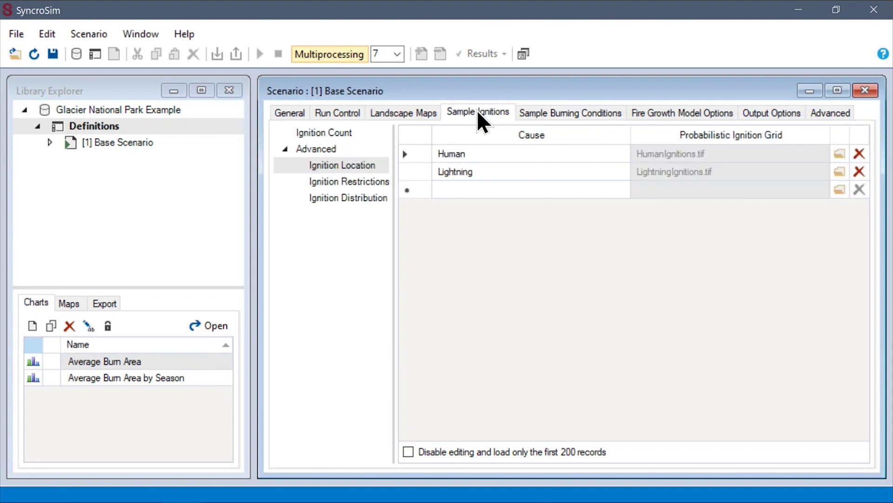
left_click(365, 166)
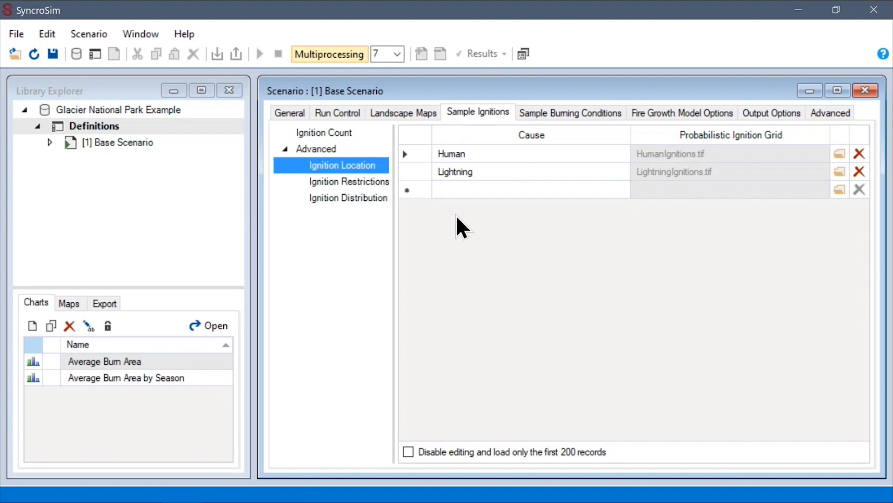
right_click(456, 215)
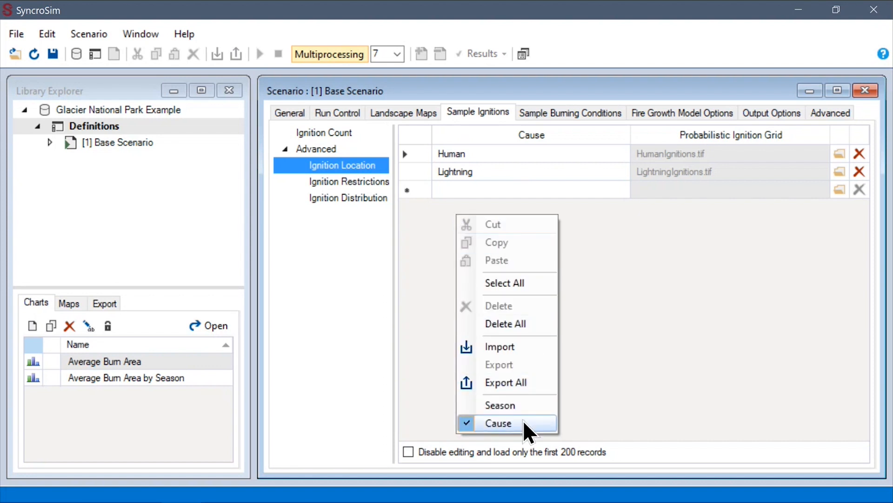
left_click(620, 318)
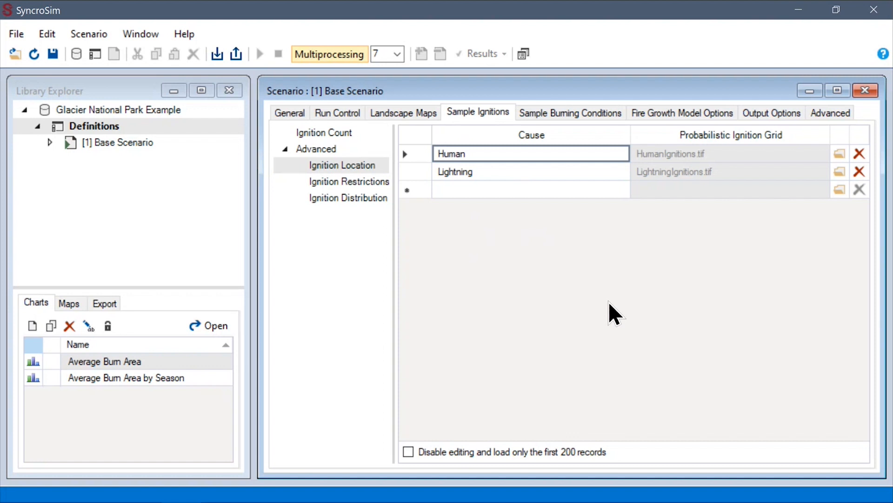
left_click(355, 181)
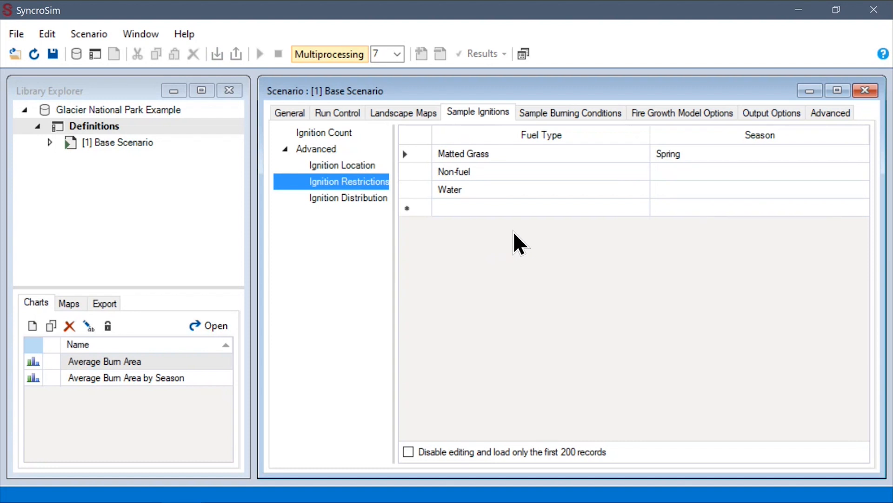
- Check the Ignition Restrictions column options without changing them
right_click(513, 232)
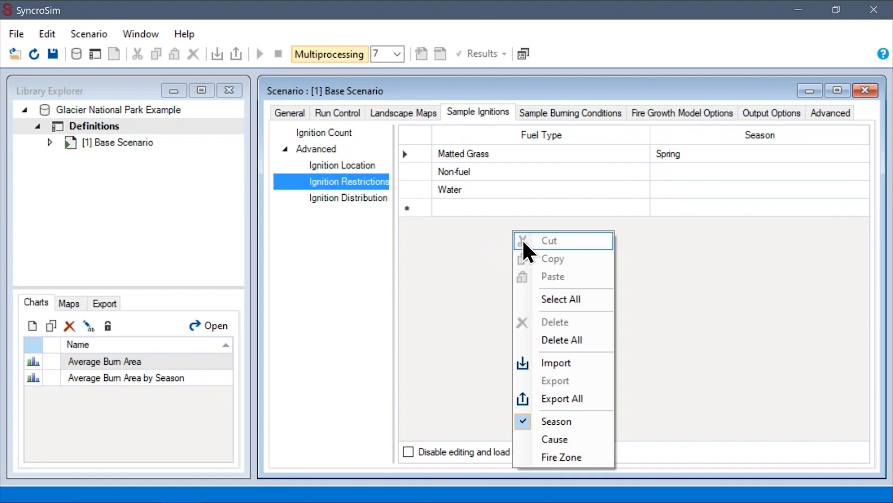
left_click(420, 290)
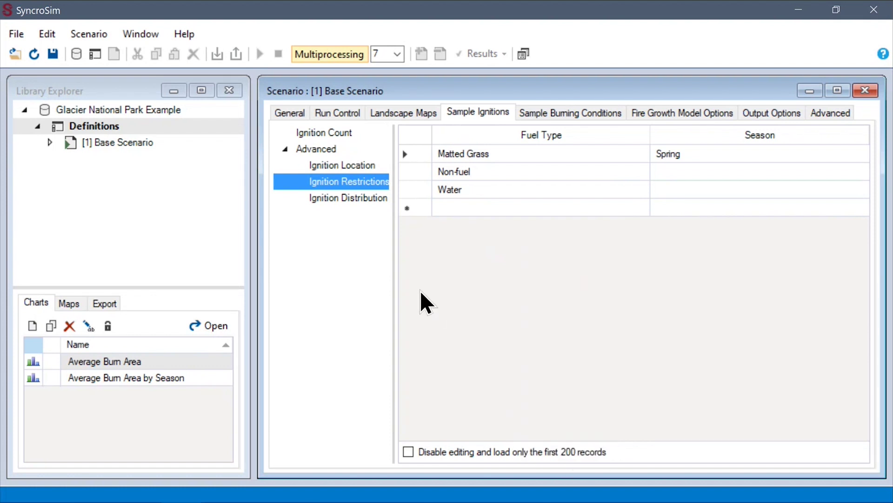
- Show the Ignition Distribution table, adding then removing an empty Cause column
left_click(355, 199)
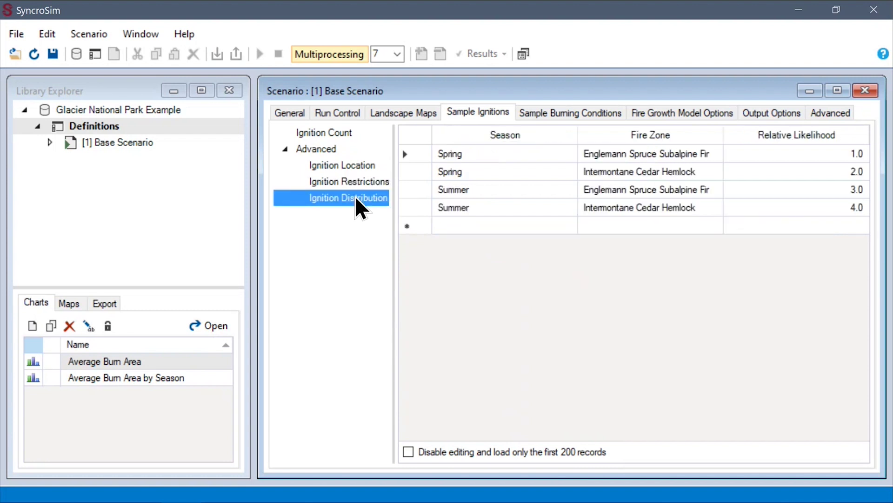
right_click(614, 260)
left_click(663, 468)
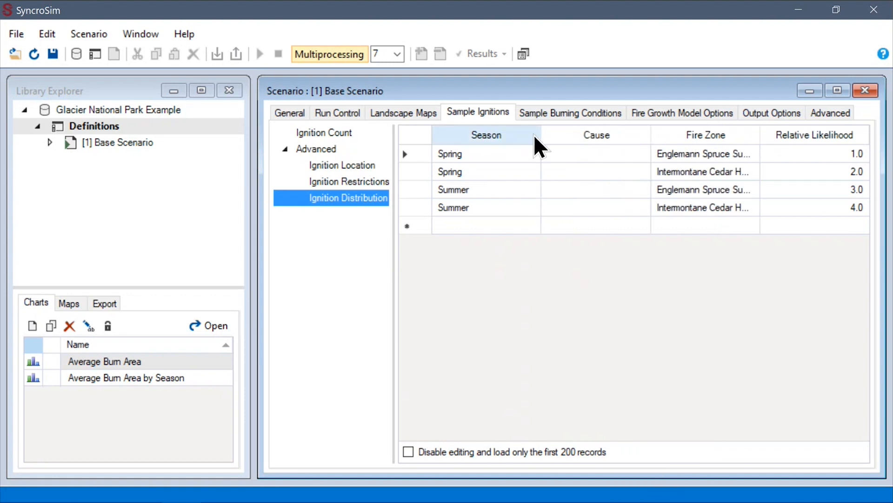
left_click(575, 160)
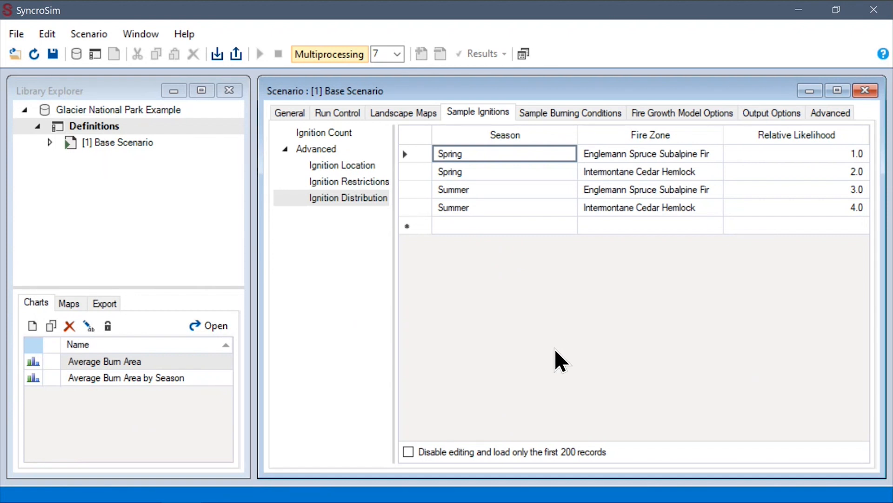
left_click(579, 114)
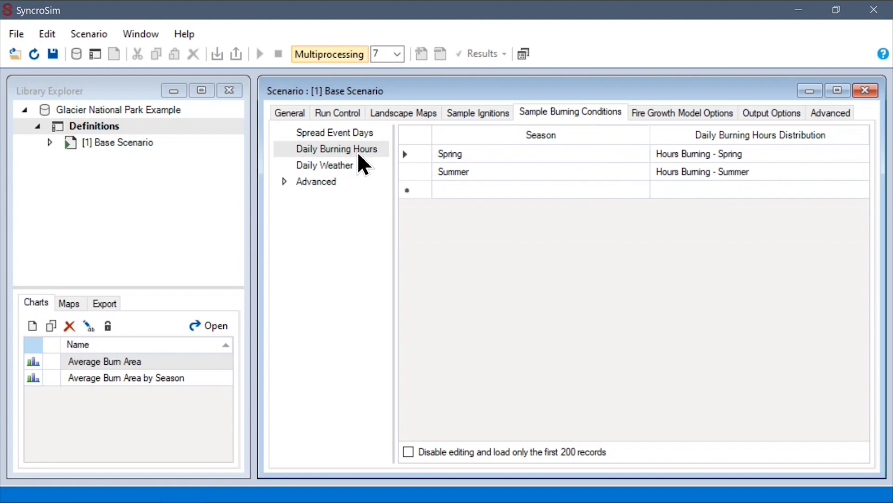
- Show the Daily Weather table with the scenario window maximized to full screen
left_click(341, 166)
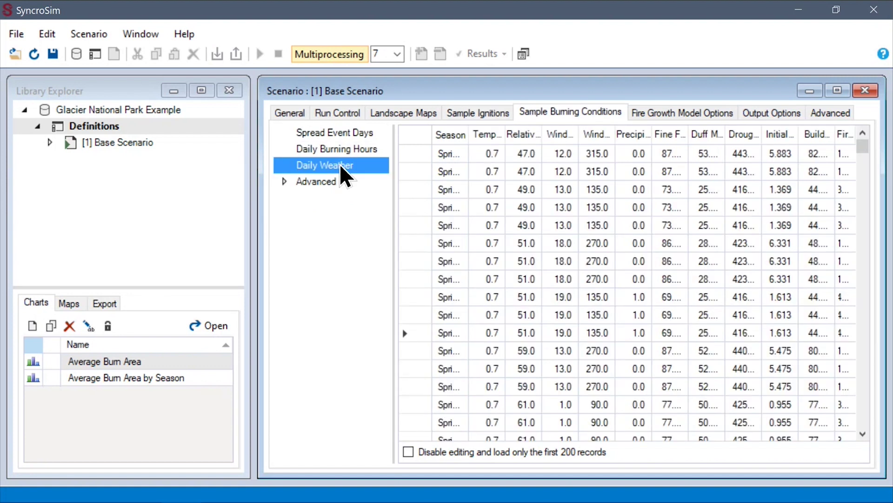
left_click(838, 91)
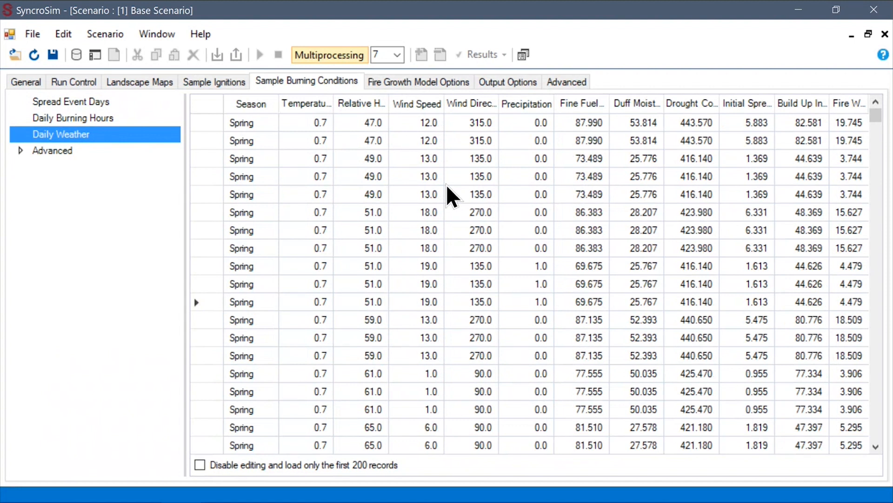
right_click(301, 129)
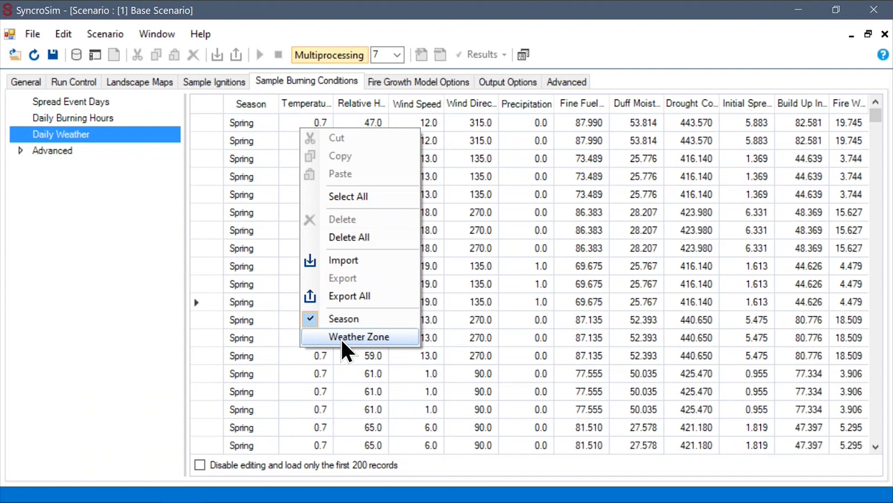
left_click(515, 211)
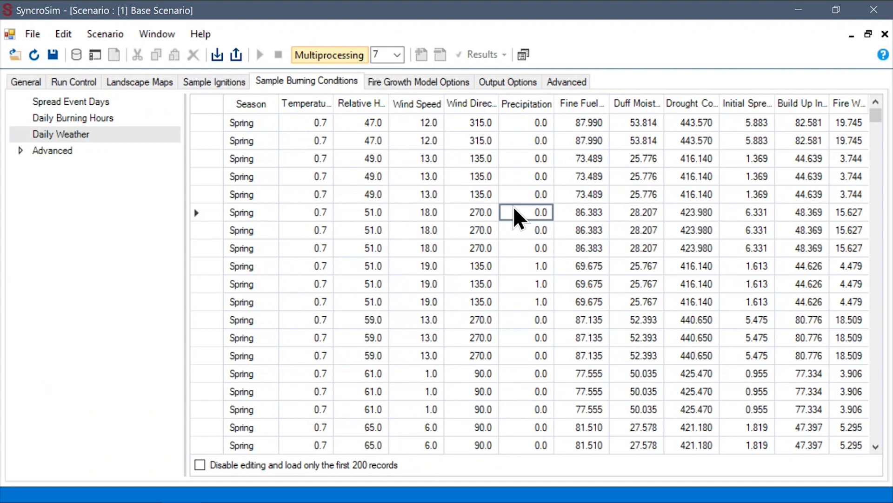
- Import Daily Weather.csv into the Daily Weather table, overwriting the existing records
right_click(449, 146)
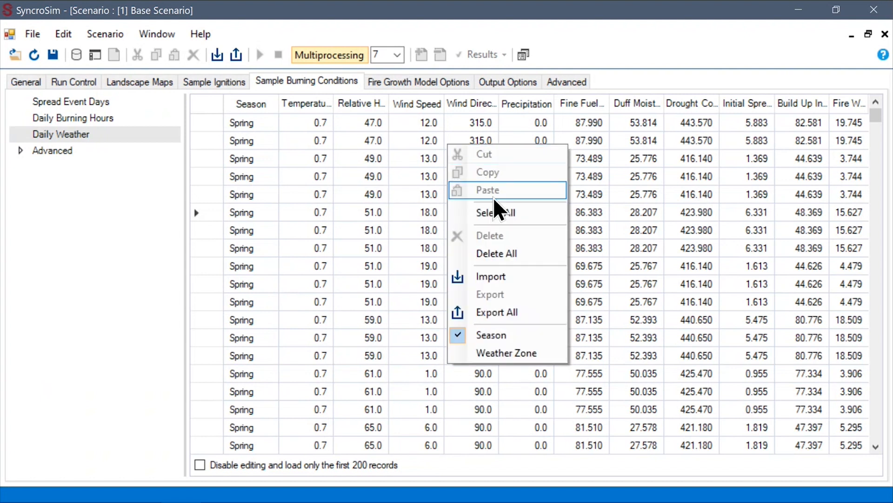
left_click(504, 276)
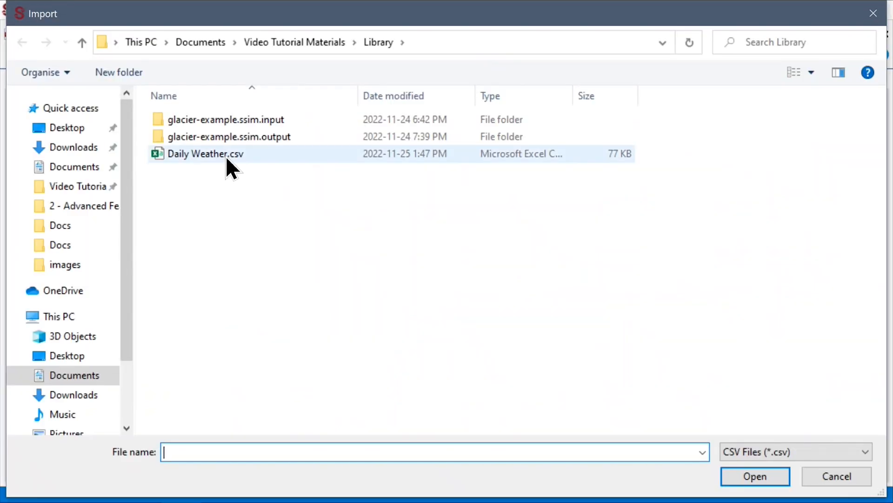
left_click(225, 156)
double_click(225, 156)
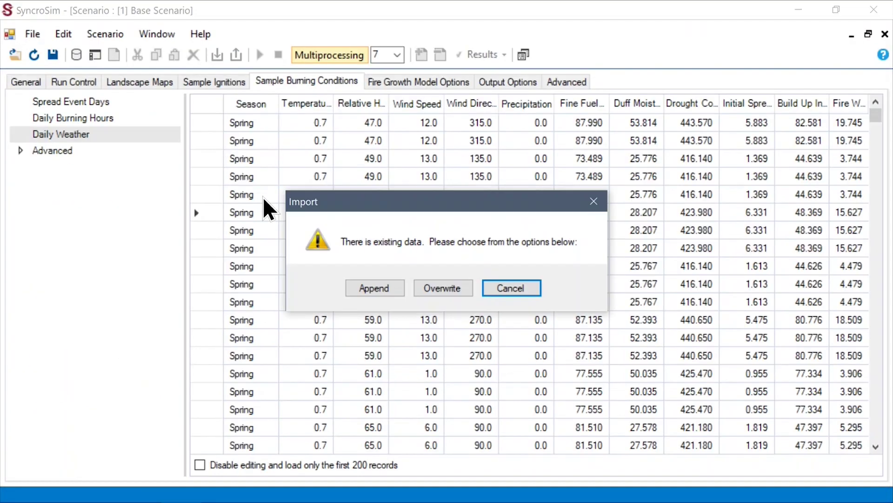
left_click(457, 302)
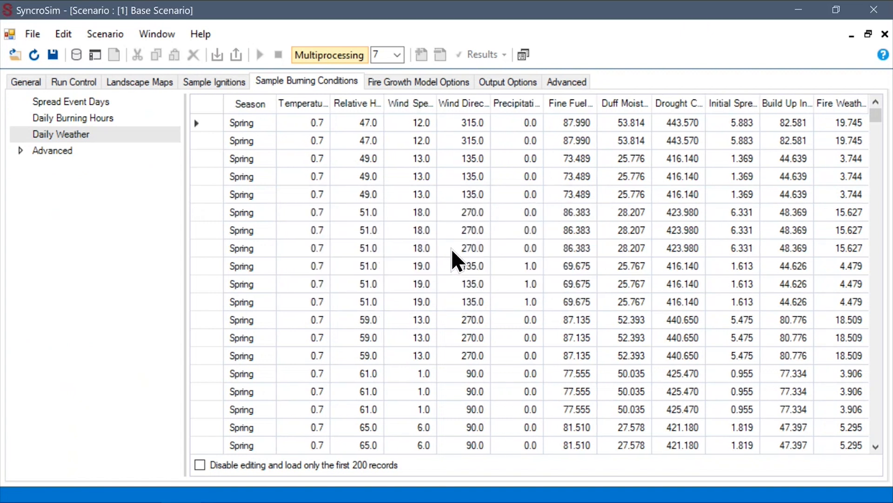
right_click(461, 160)
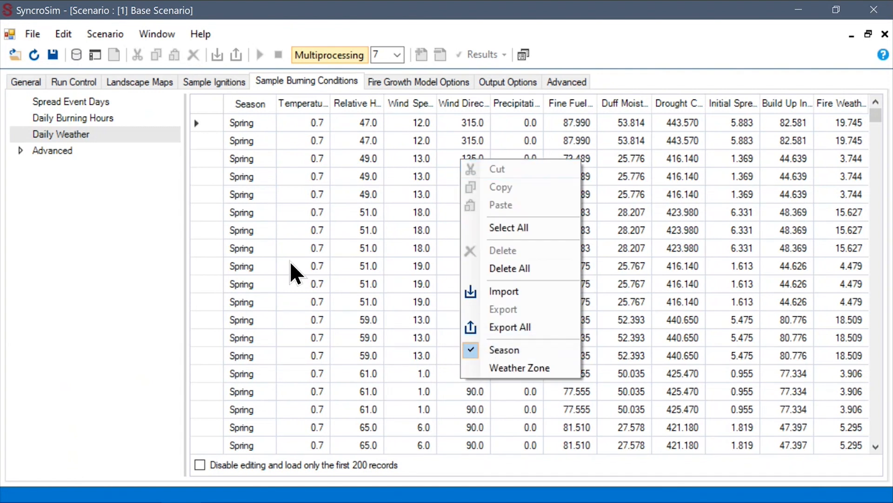
- Keep Sample Weather Sequentially set to Yes under Advanced Weather Sampling Options
left_click(252, 257)
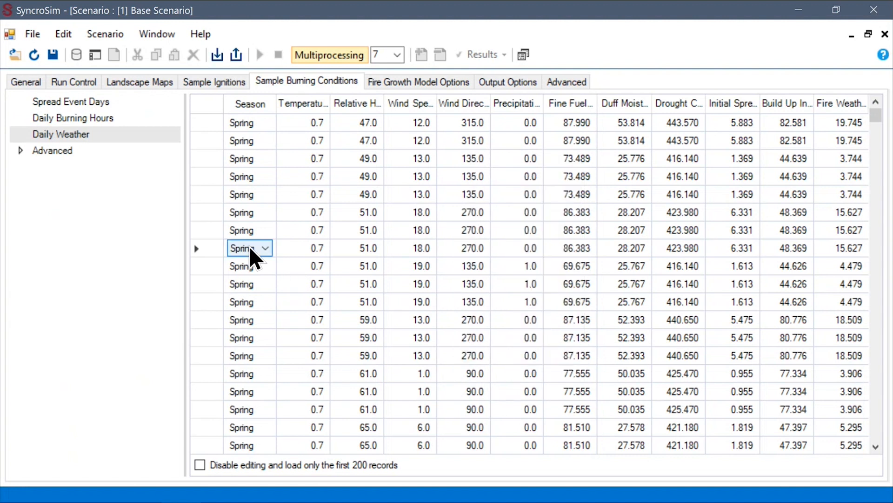
left_click(21, 152)
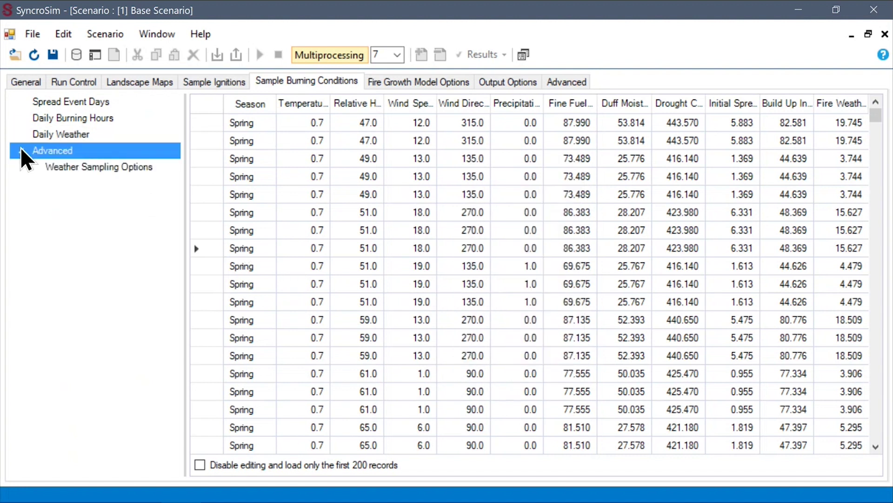
left_click(70, 169)
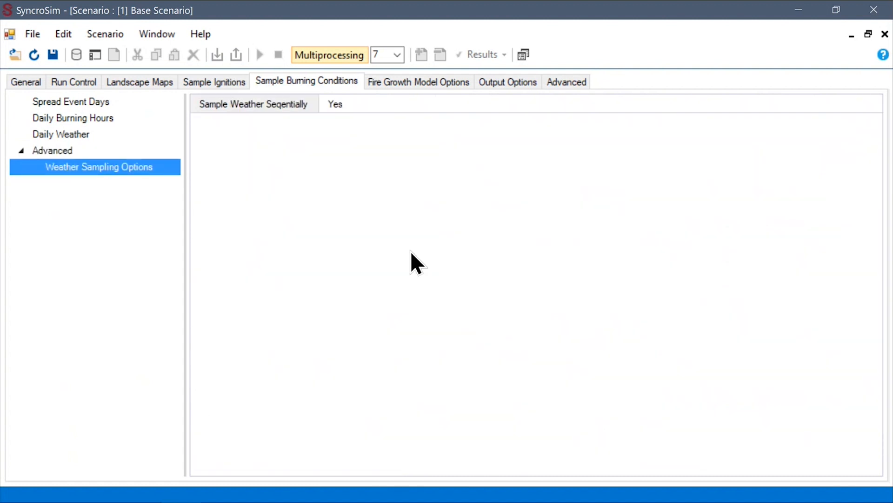
left_click(360, 106)
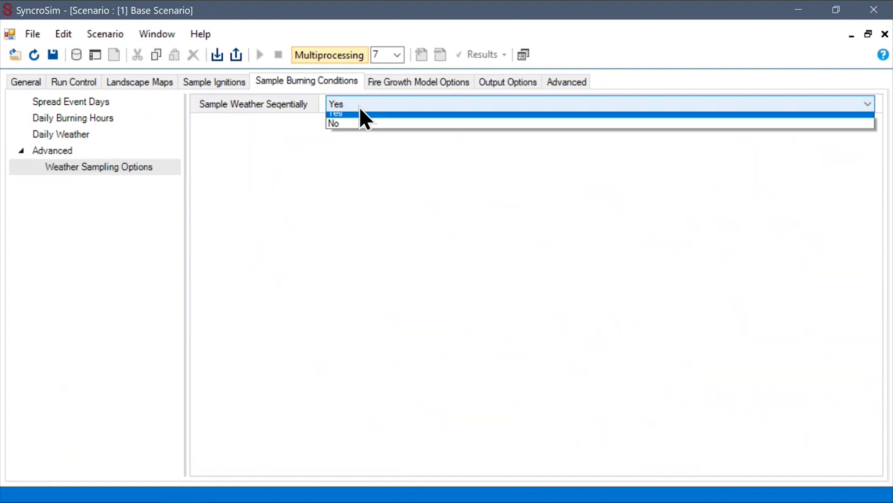
left_click(267, 167)
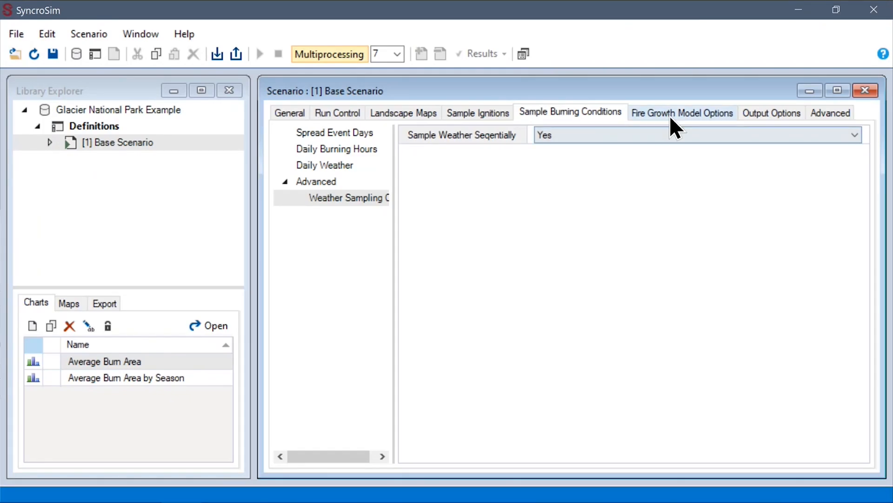
- Review the Curing and Grass Fuel Load settings in Fire Growth Model Options
left_click(672, 111)
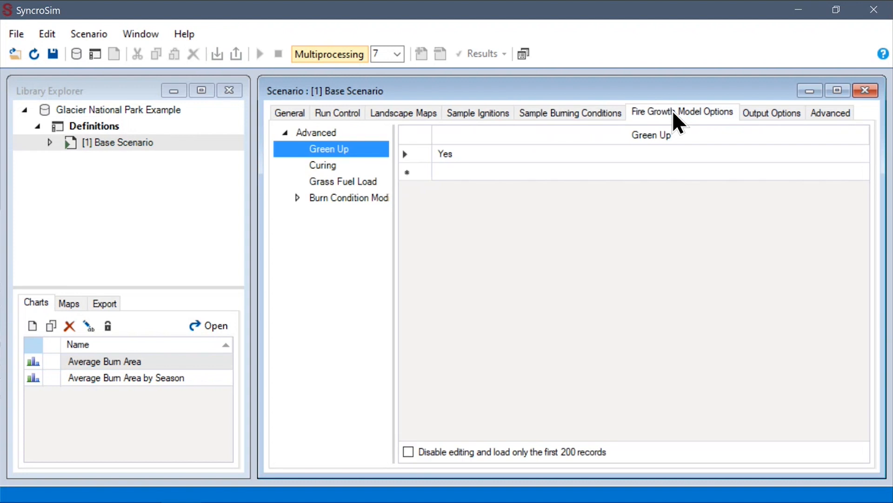
left_click(342, 166)
left_click(353, 181)
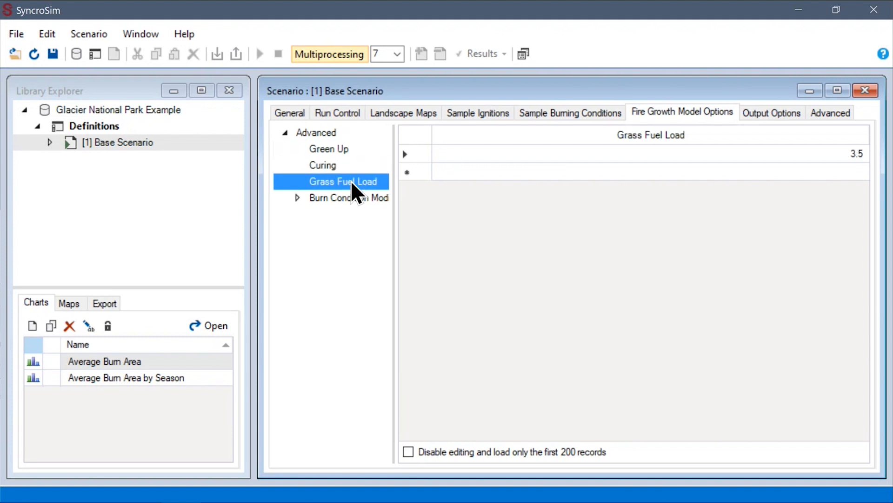
right_click(509, 186)
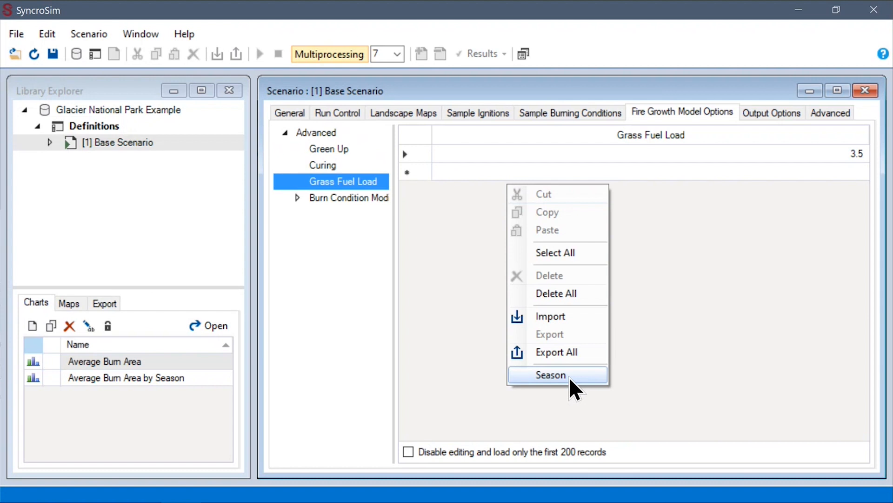
left_click(421, 236)
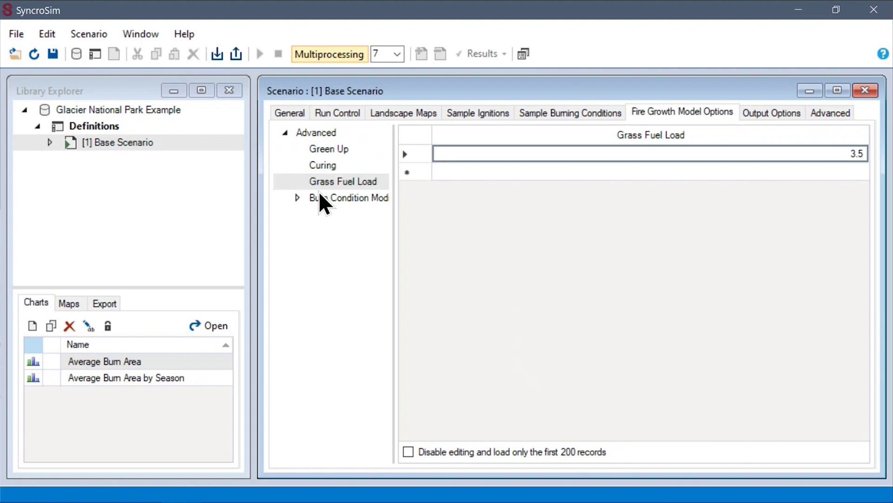
- Show the Wind Grid inputs under Burn Condition Modifiers, with no wind files set
left_click(295, 197)
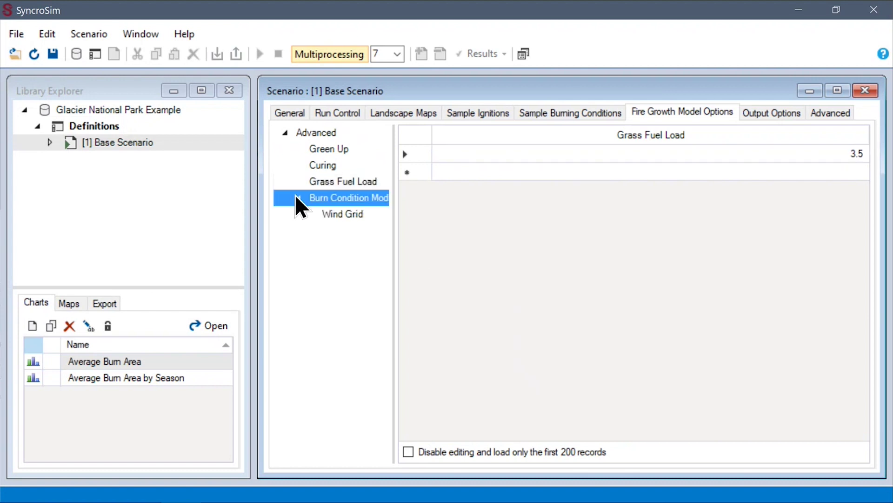
left_click(339, 212)
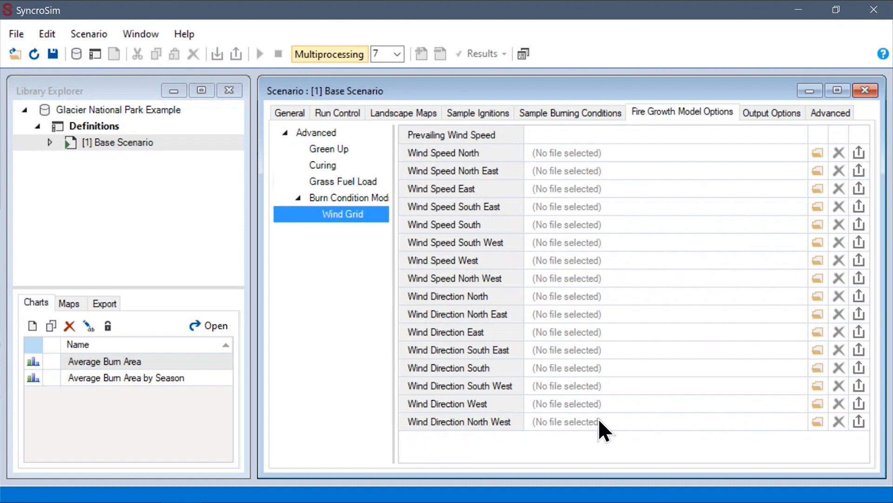
- Confirm the Tabular, Spatial and Prometheus outputs are all set to Yes
left_click(753, 117)
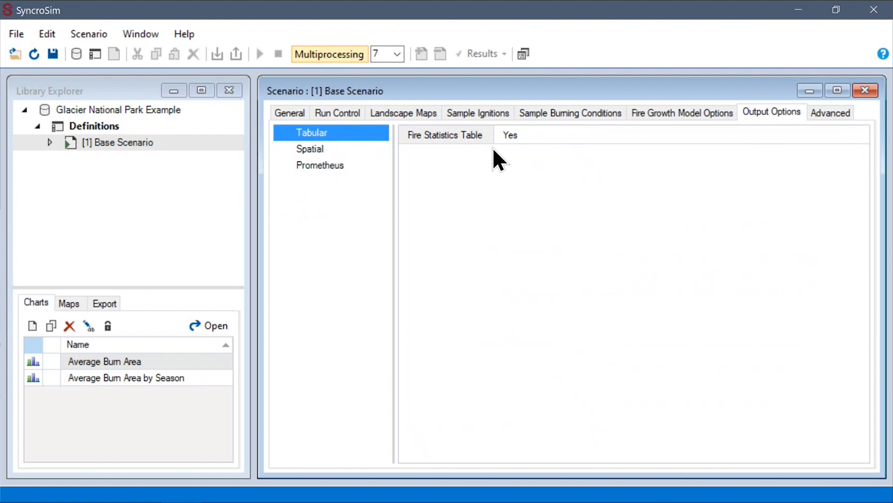
left_click(340, 149)
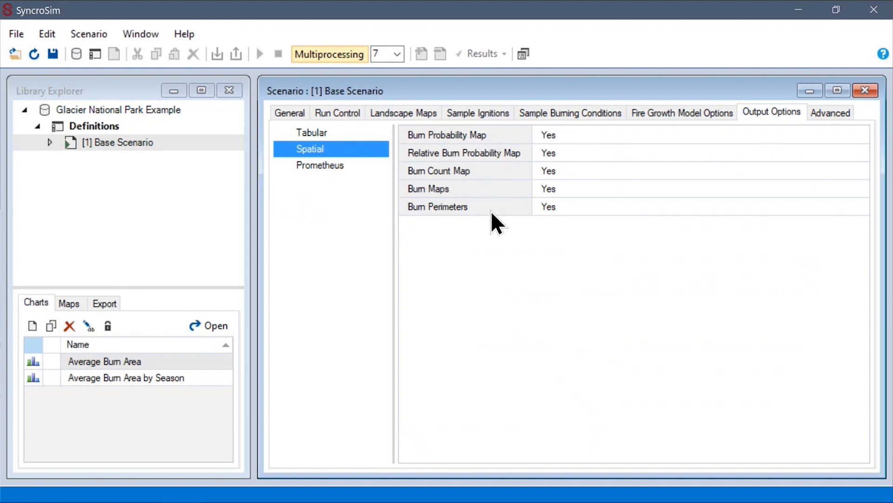
left_click(356, 166)
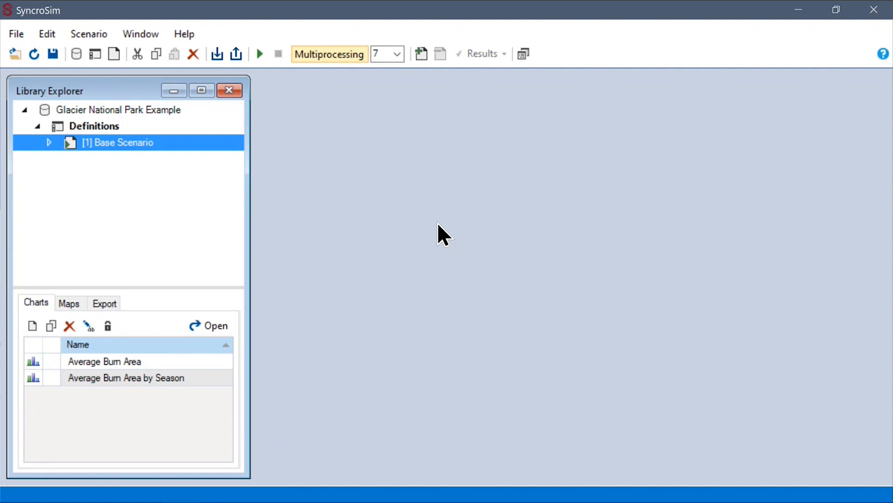
- Expand the Base Scenario node to reveal its Results folder without running it
right_click(133, 142)
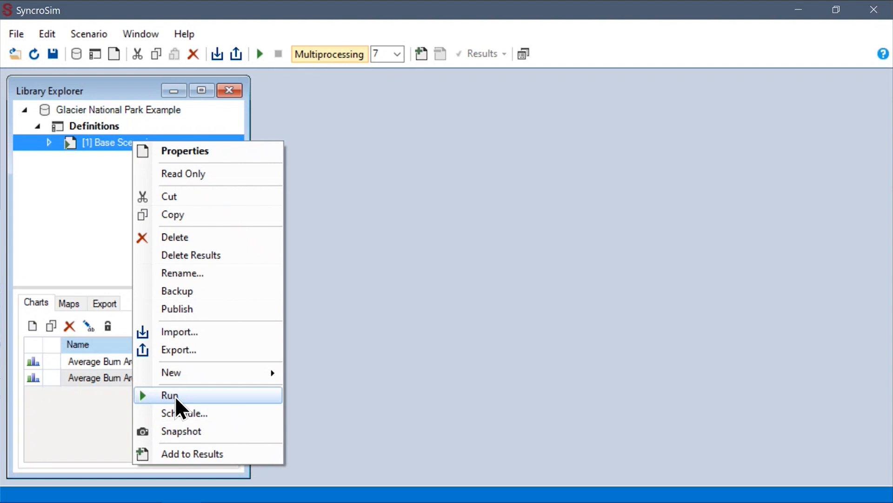
left_click(56, 165)
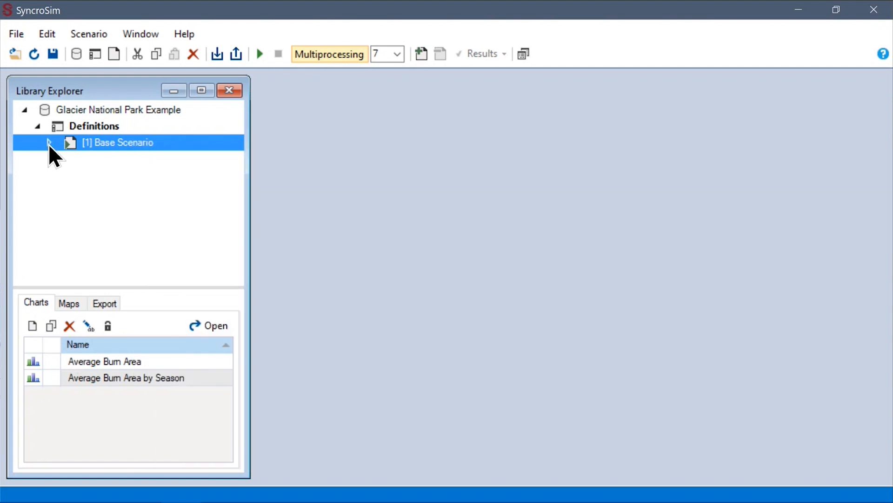
left_click(49, 143)
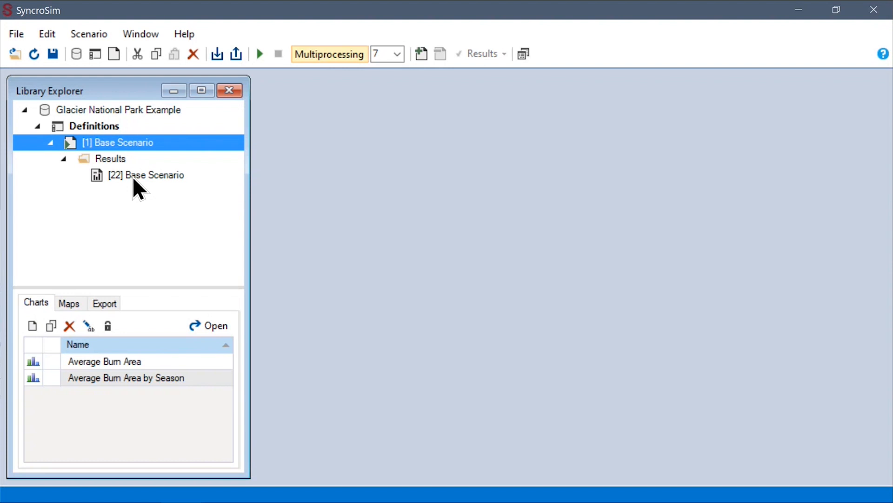
- Review the [22] Base Scenario result's Run Control, Landscape Maps and Sample Ignitions settings
double_click(132, 176)
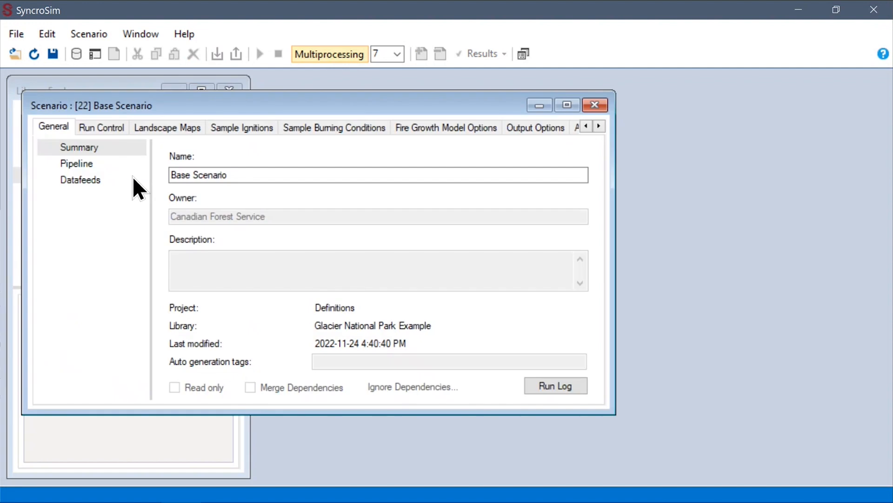
left_click(570, 103)
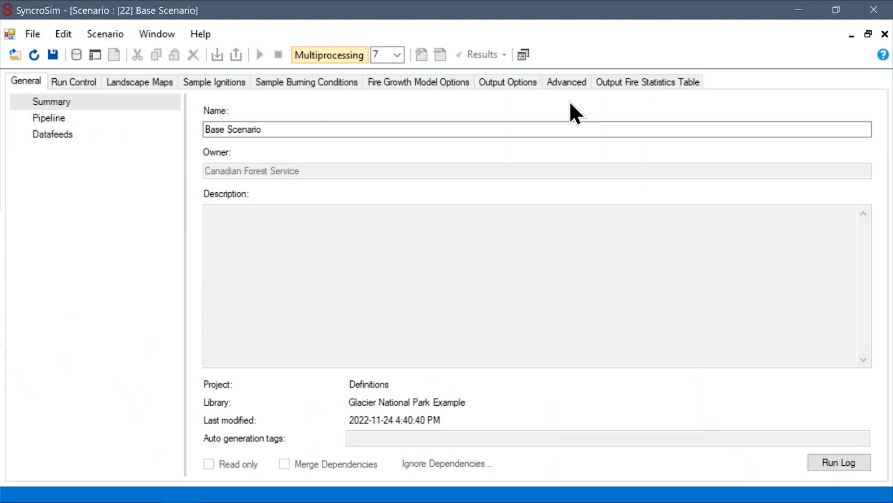
left_click(81, 83)
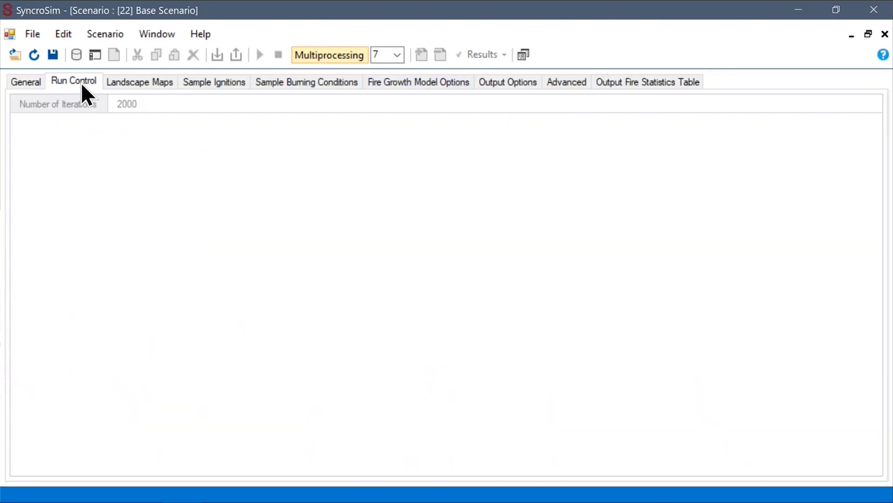
left_click(133, 84)
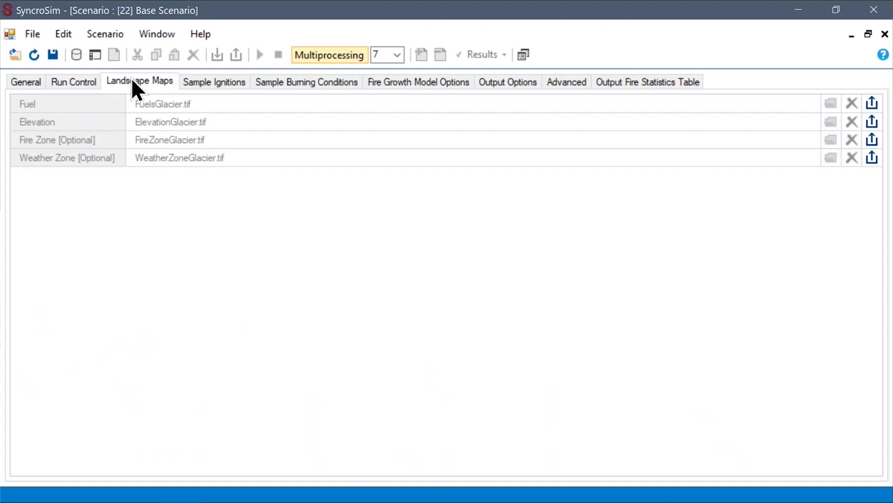
left_click(206, 82)
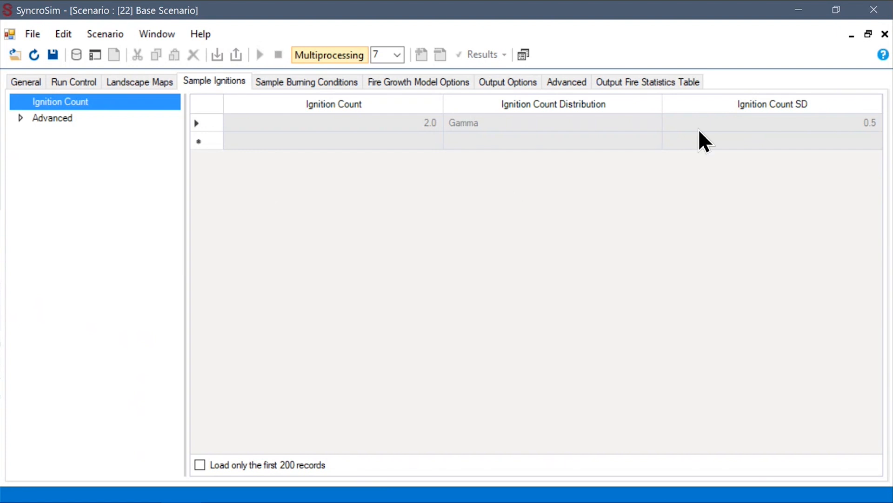
- Show the result's Output Fire Statistics Table of per-fire iteration, season, fuel type and area
left_click(670, 84)
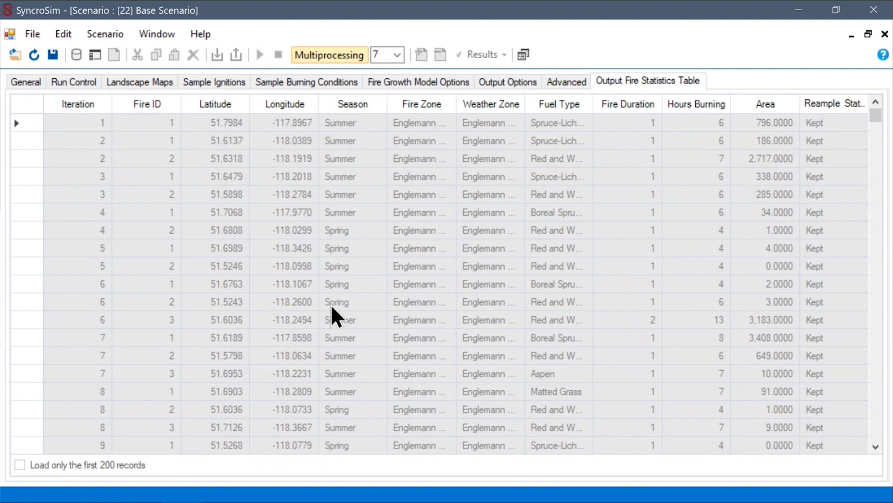
- Close the result scenario window and rearrange the Library Explorer
right_click(433, 183)
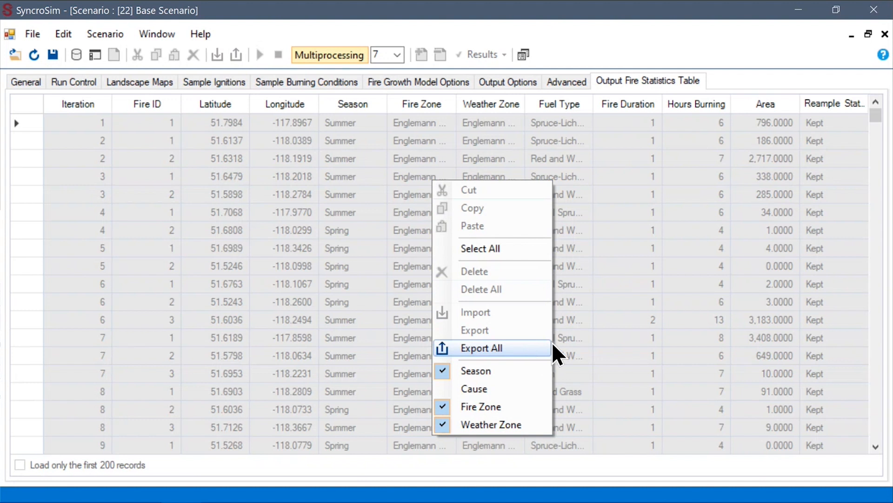
left_click(706, 269)
left_click(884, 35)
left_click(525, 56)
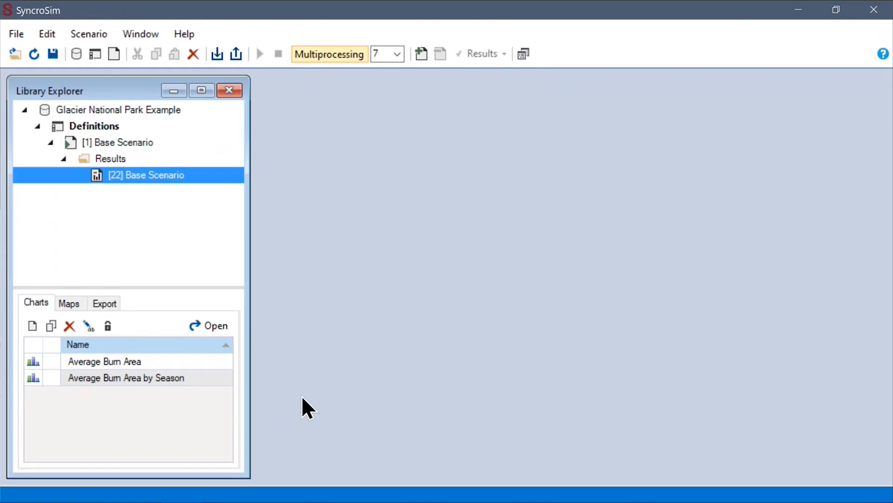
- Add the [22] Base Scenario result to the active Results
right_click(142, 187)
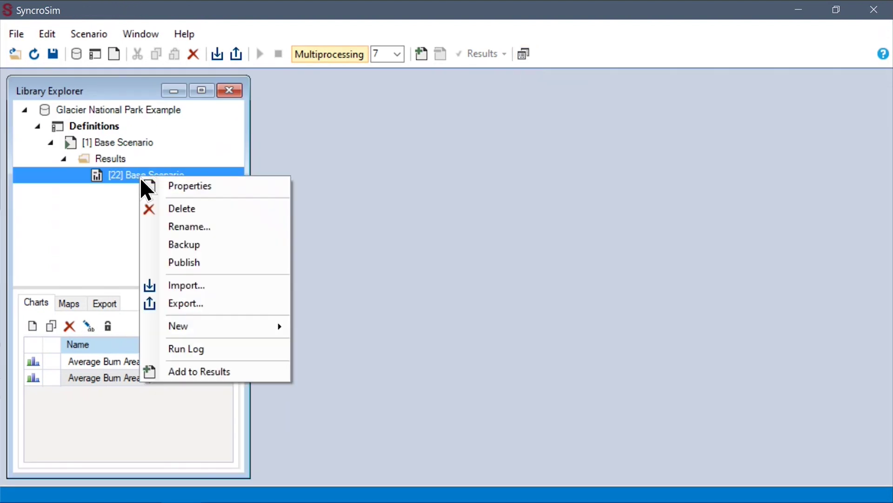
left_click(231, 373)
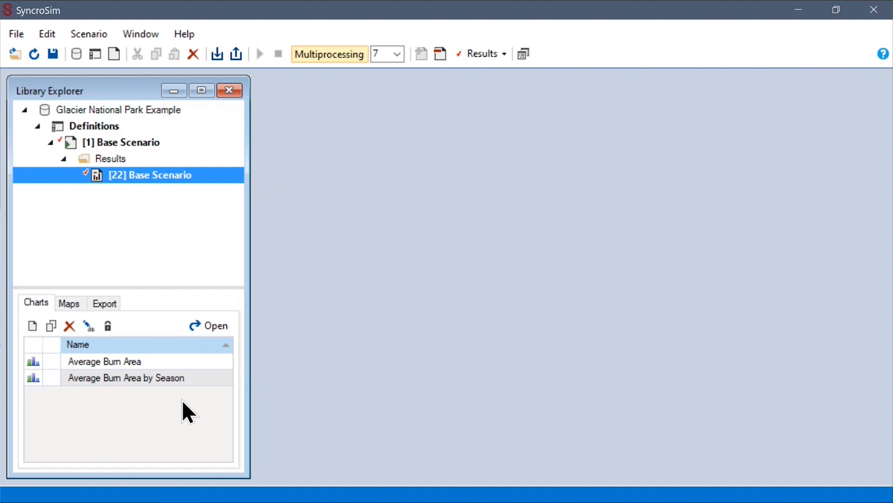
- View the Average Burn Area by Season chart tiled beside the explorer, then close it
double_click(88, 377)
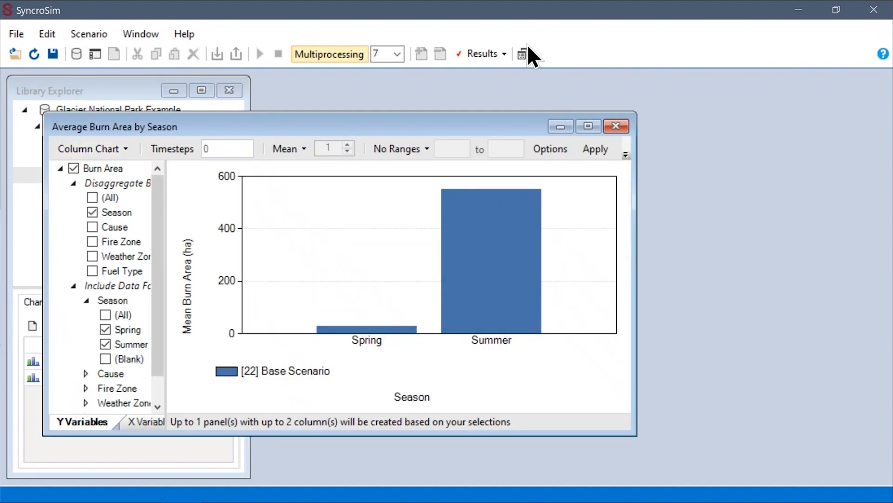
left_click(523, 52)
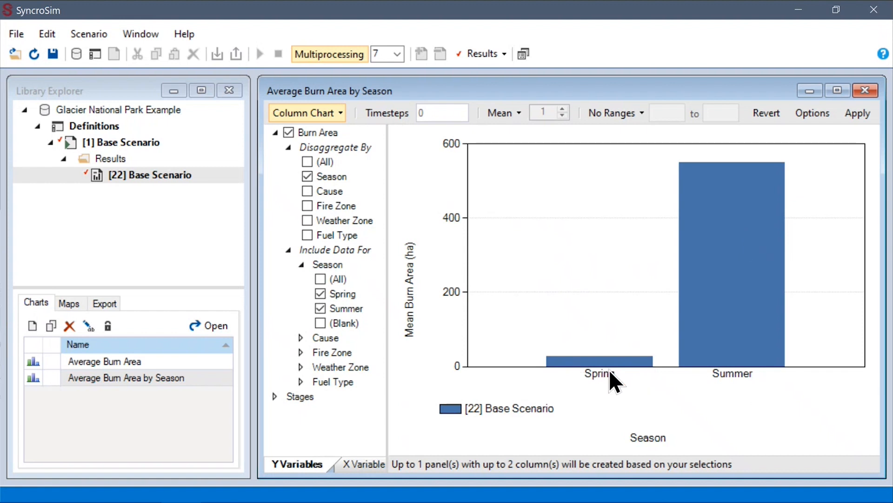
left_click(866, 90)
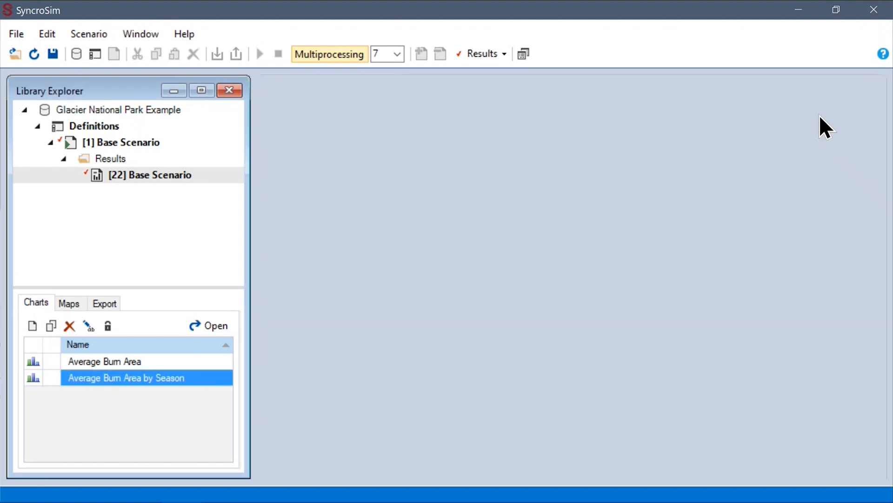
left_click(78, 302)
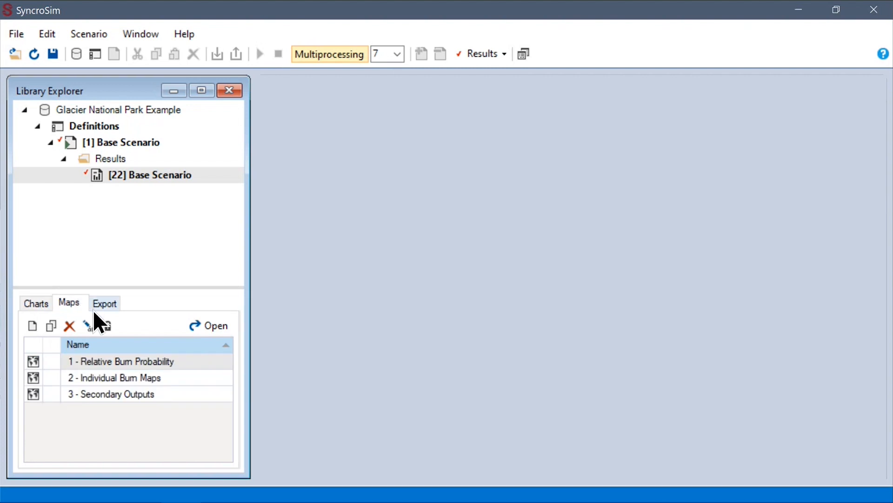
double_click(134, 361)
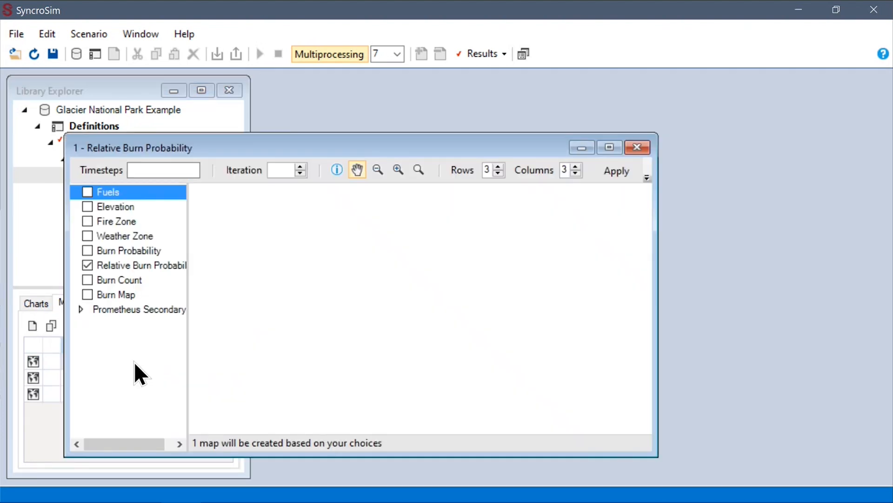
left_click(521, 53)
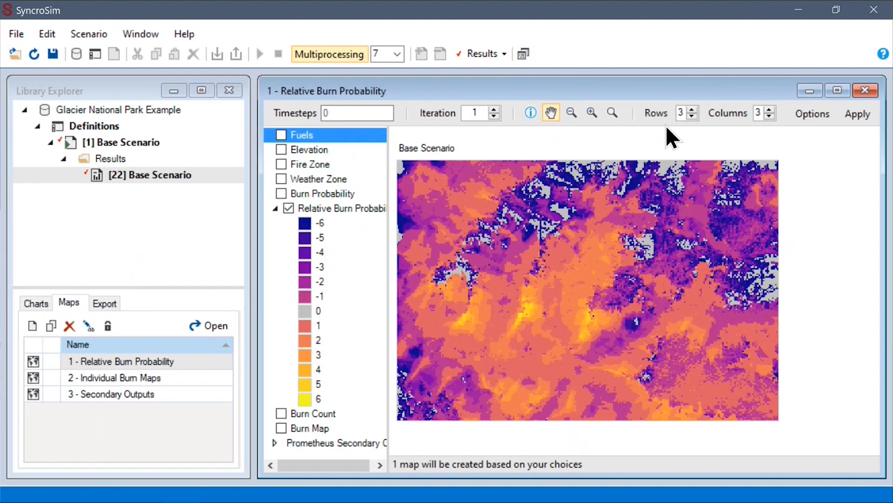
left_click(611, 111)
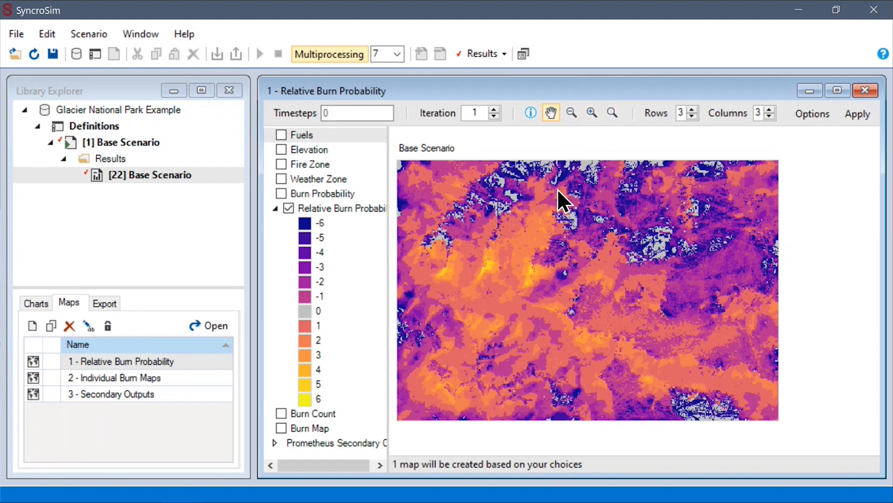
left_click_drag(554, 196, 530, 214)
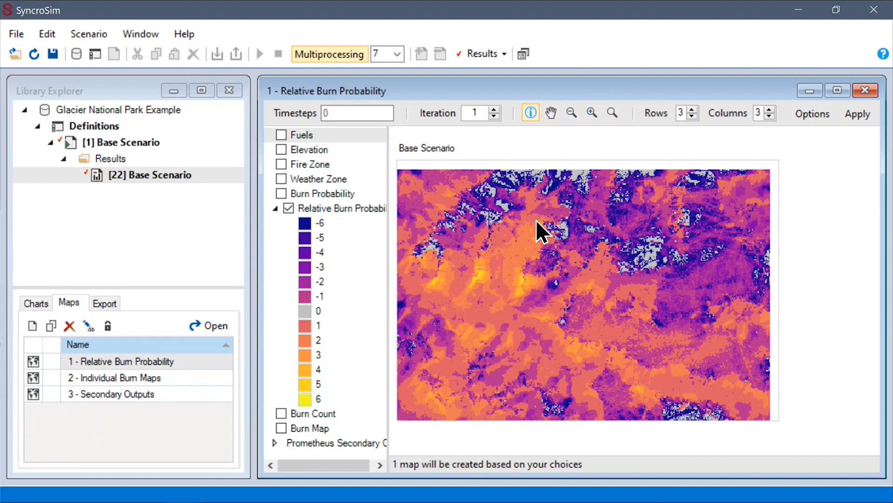
mouse_move(532, 255)
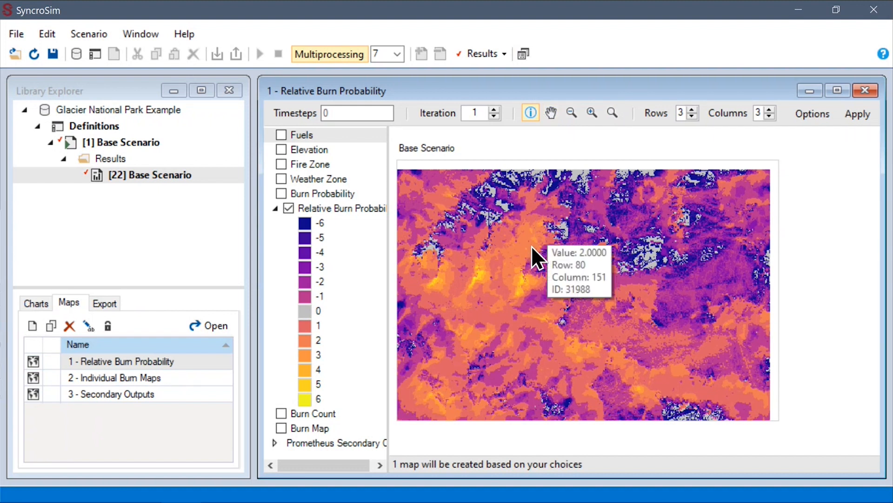
double_click(327, 278)
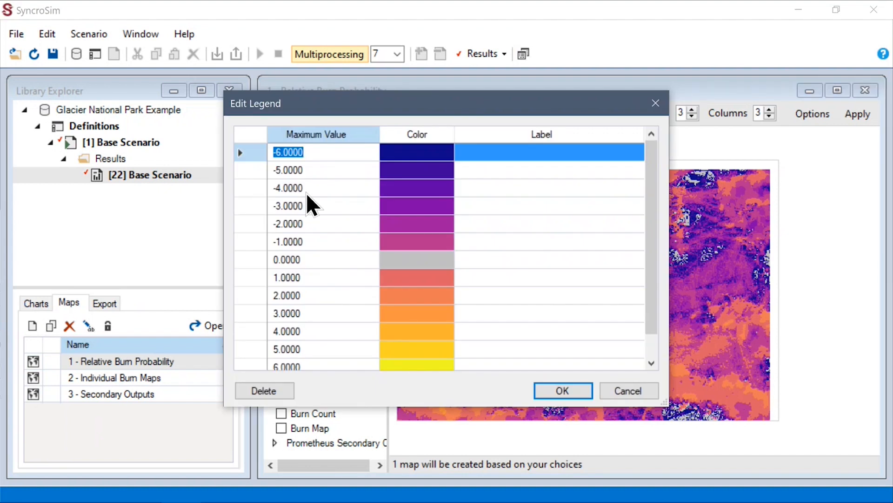
left_click(657, 104)
left_click(864, 95)
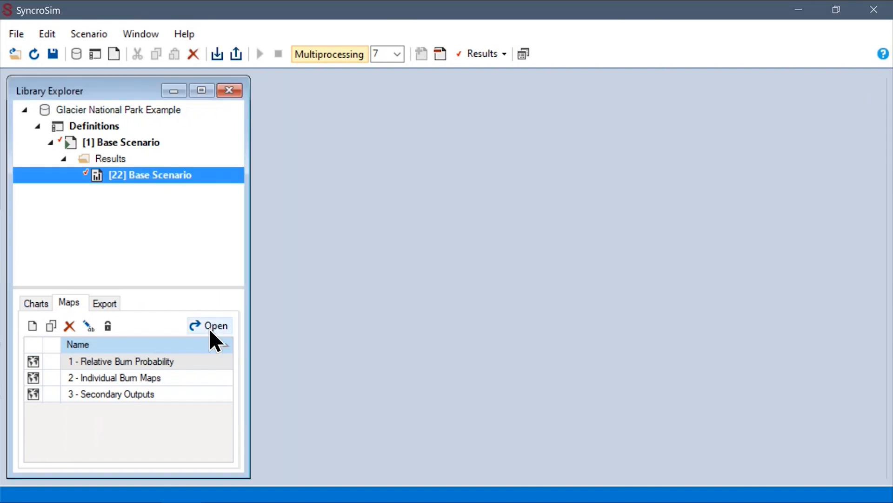
- Browse the Export list, cancel the Burn Probability Map export folder prompt, and collapse Results
left_click(115, 302)
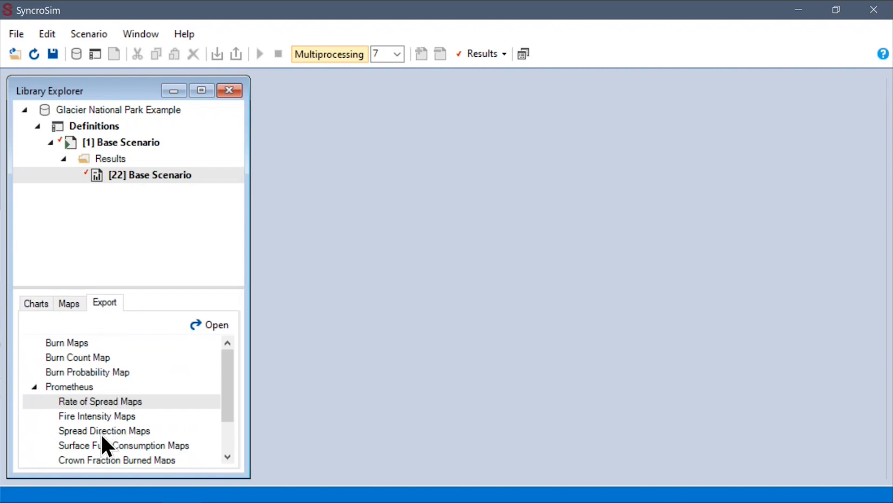
double_click(92, 374)
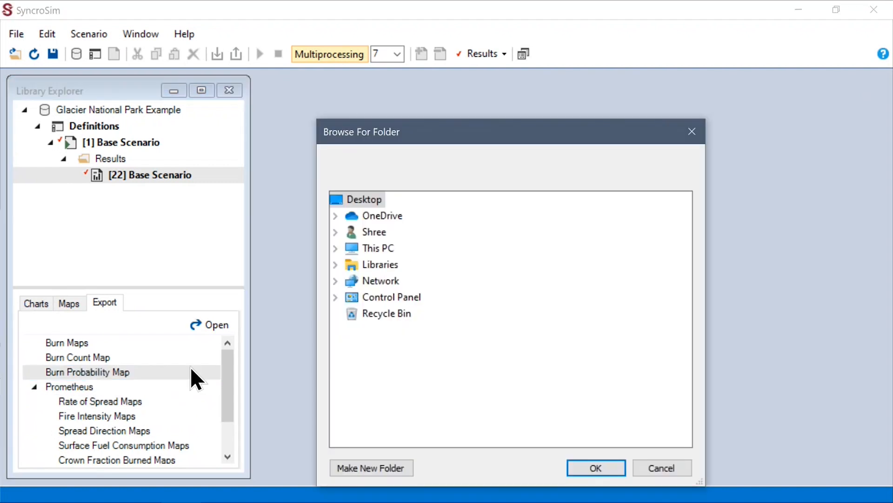
left_click(680, 467)
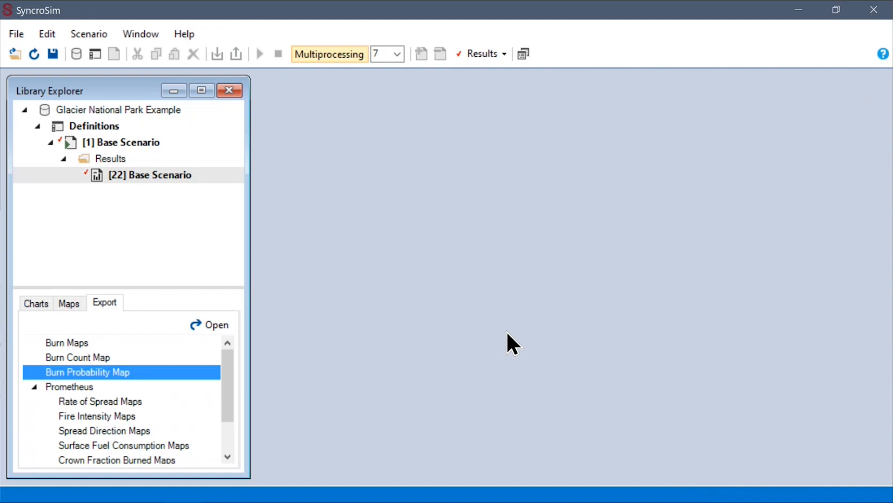
left_click(63, 157)
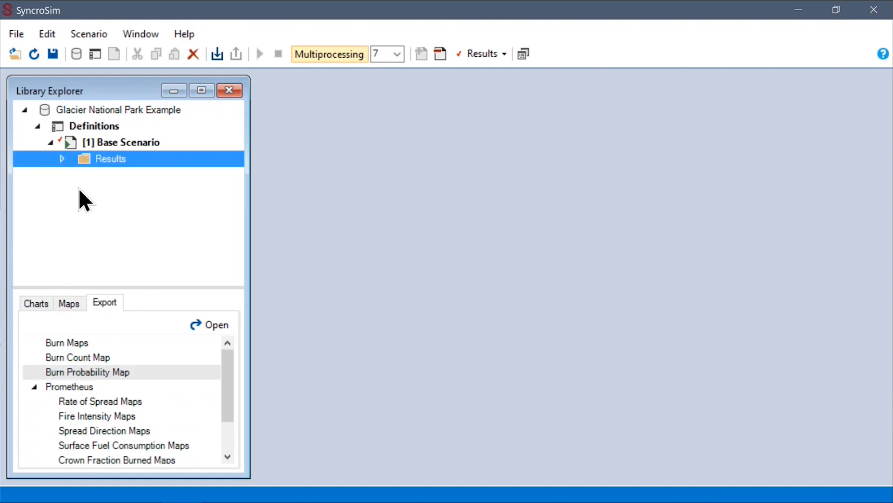